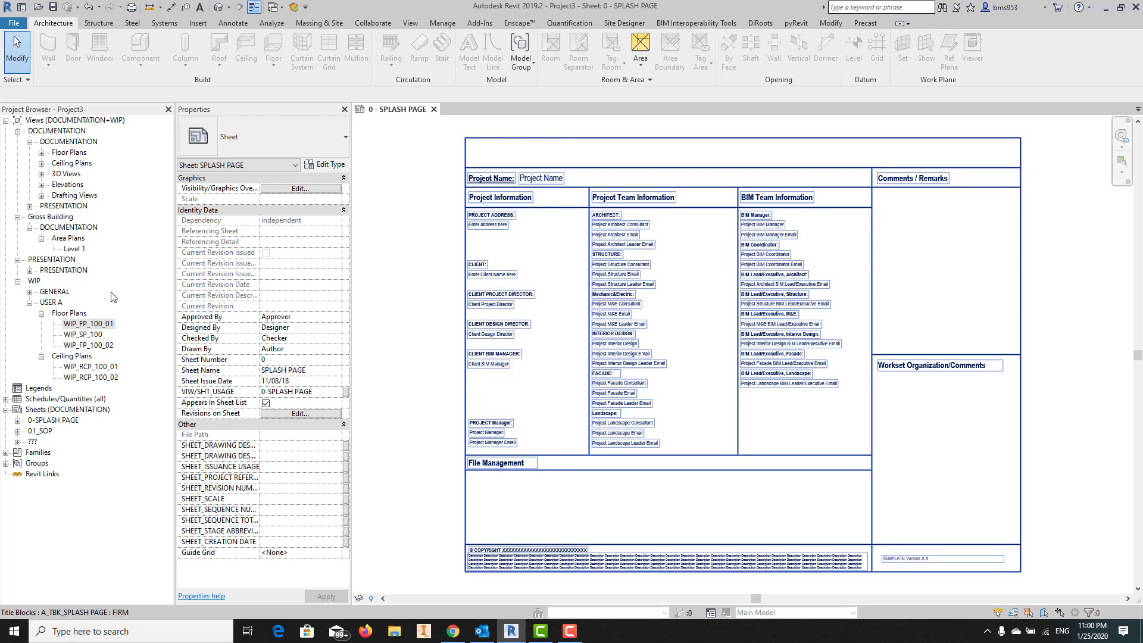
# Open the WIP_FP_100_01 plan and start a wall with Unconnected height 4.0000 m
pyautogui.doubleClick(99, 323)
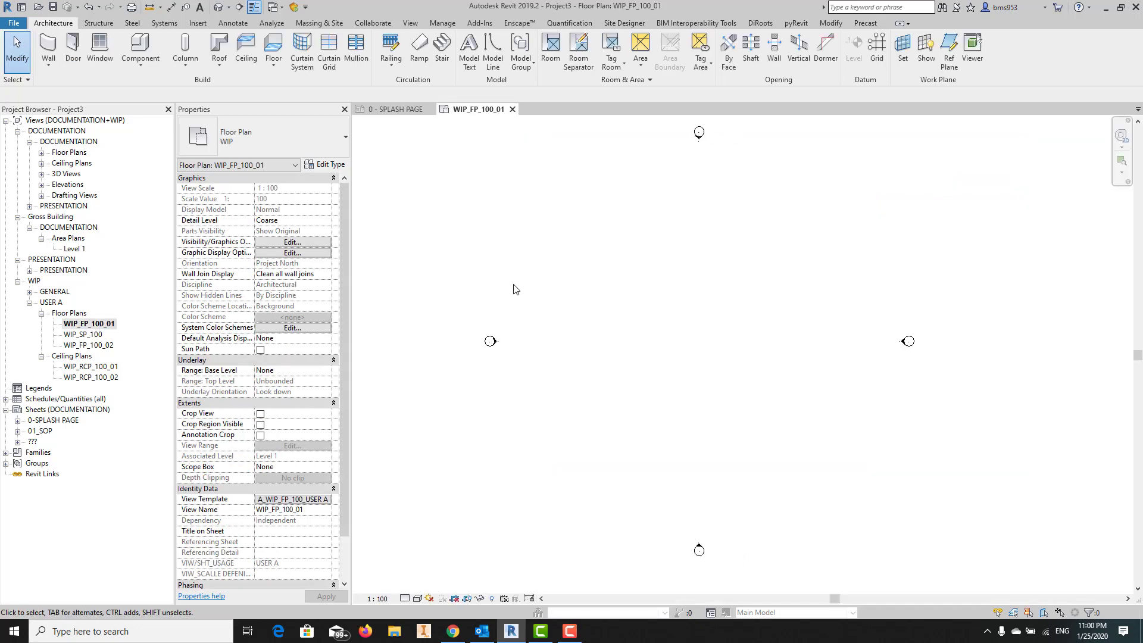
pyautogui.press('w')
pyautogui.press('a')
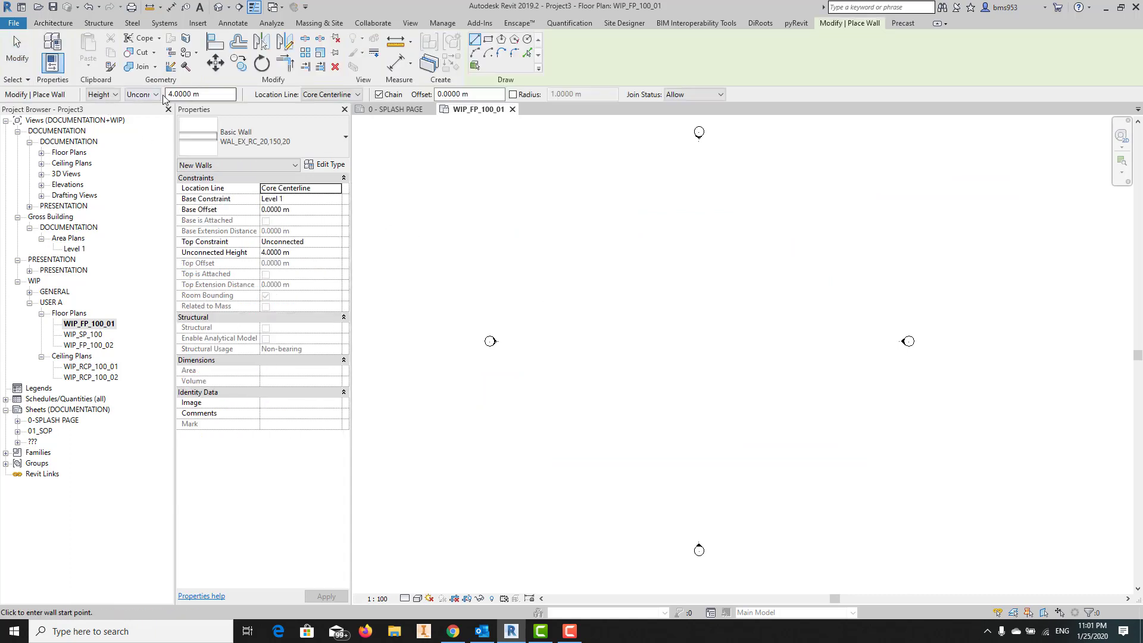
pyautogui.click(157, 95)
pyautogui.click(202, 94)
# Draw the 4 m WAL_EX_RC_20,150,20 wall and select it
pyautogui.moveTo(662, 345); pyautogui.dragTo(627, 339, button='middle')
pyautogui.click(638, 323)
pyautogui.press('Escape')
pyautogui.press('Escape')
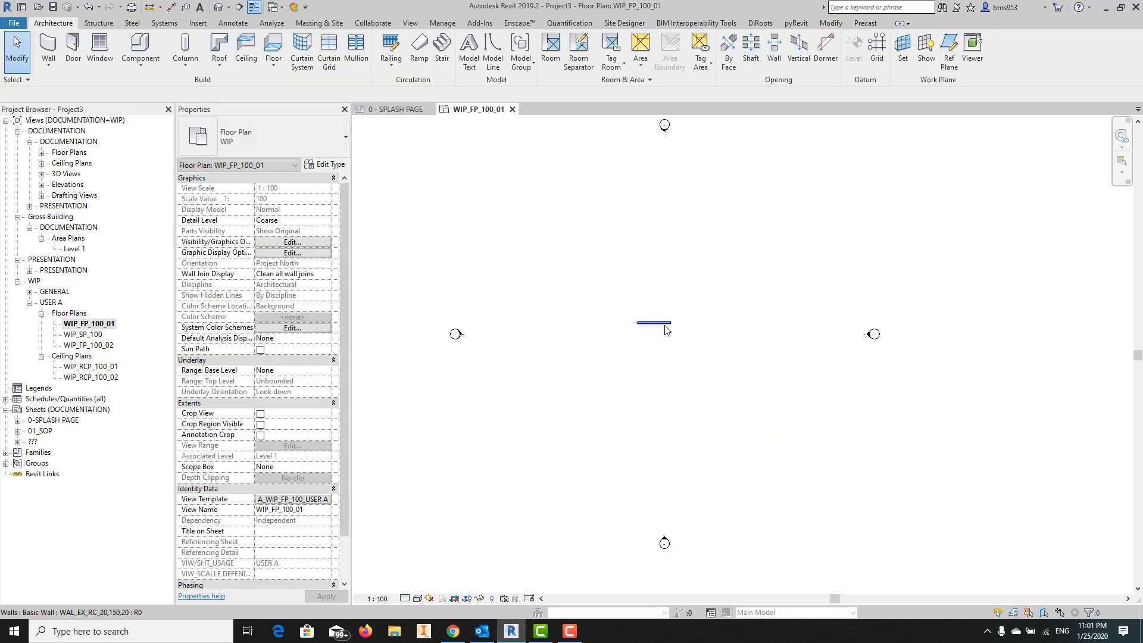
pyautogui.scroll(2, 667, 328)
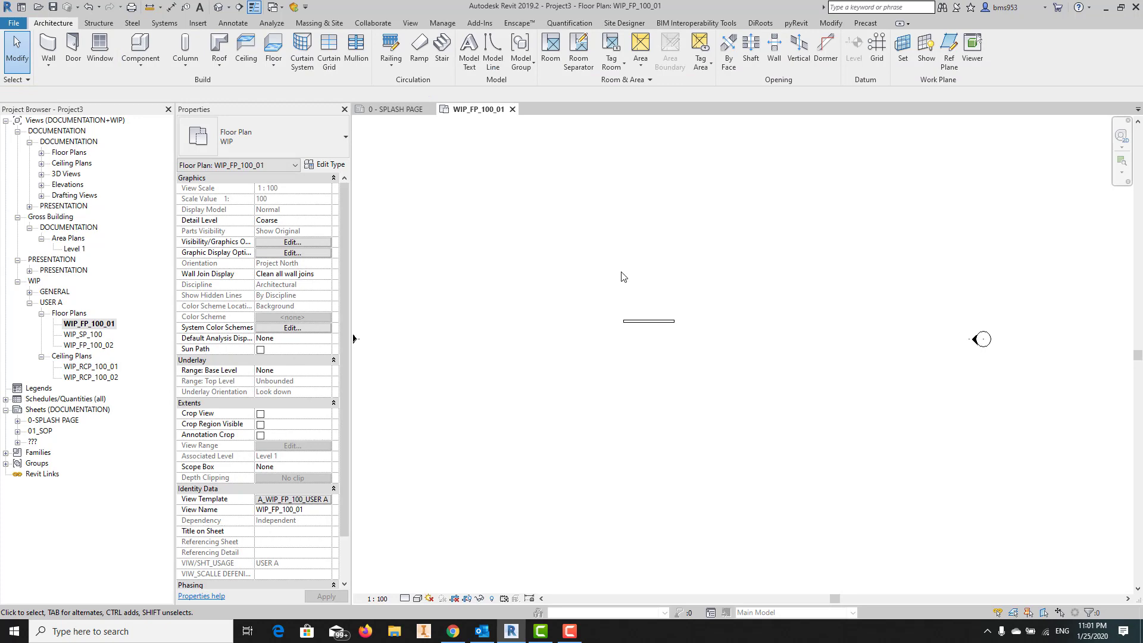
pyautogui.scroll(2, 663, 327)
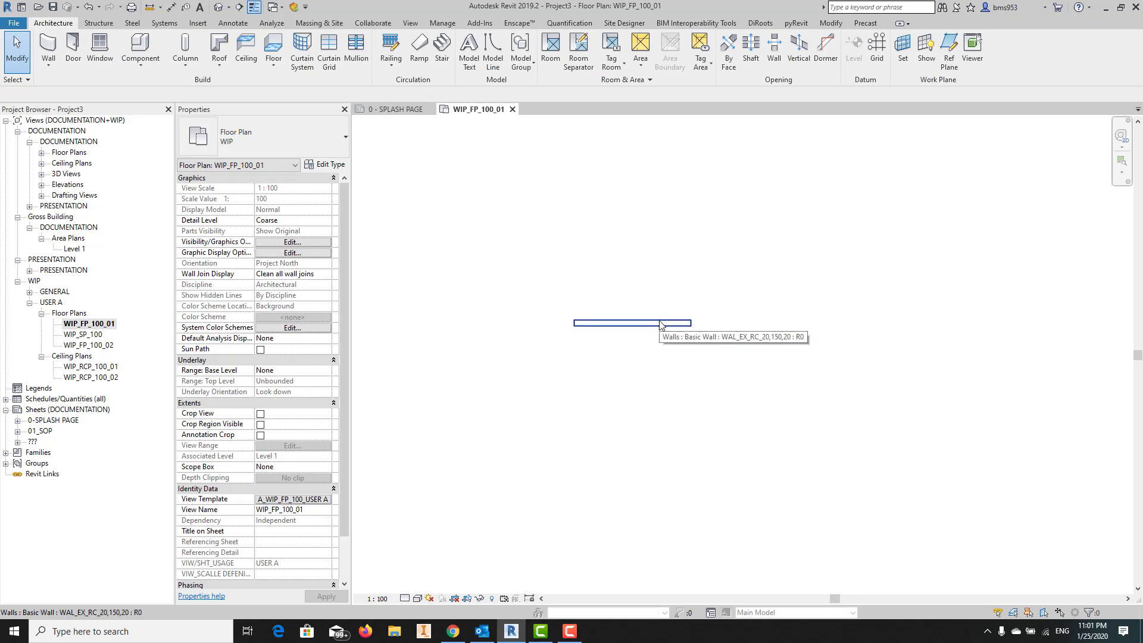
pyautogui.click(733, 324)
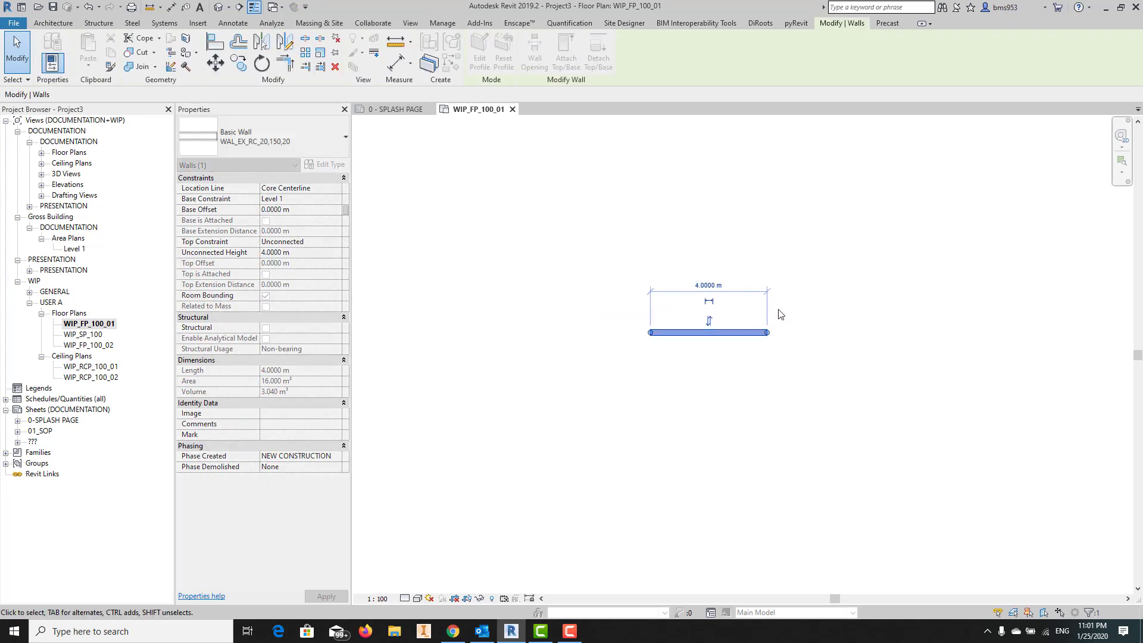
pyautogui.scroll(2, 784, 316)
# Open the default 3D view and create a new schedule for the Walls category
pyautogui.click(219, 7)
pyautogui.scroll(-2, 691, 447)
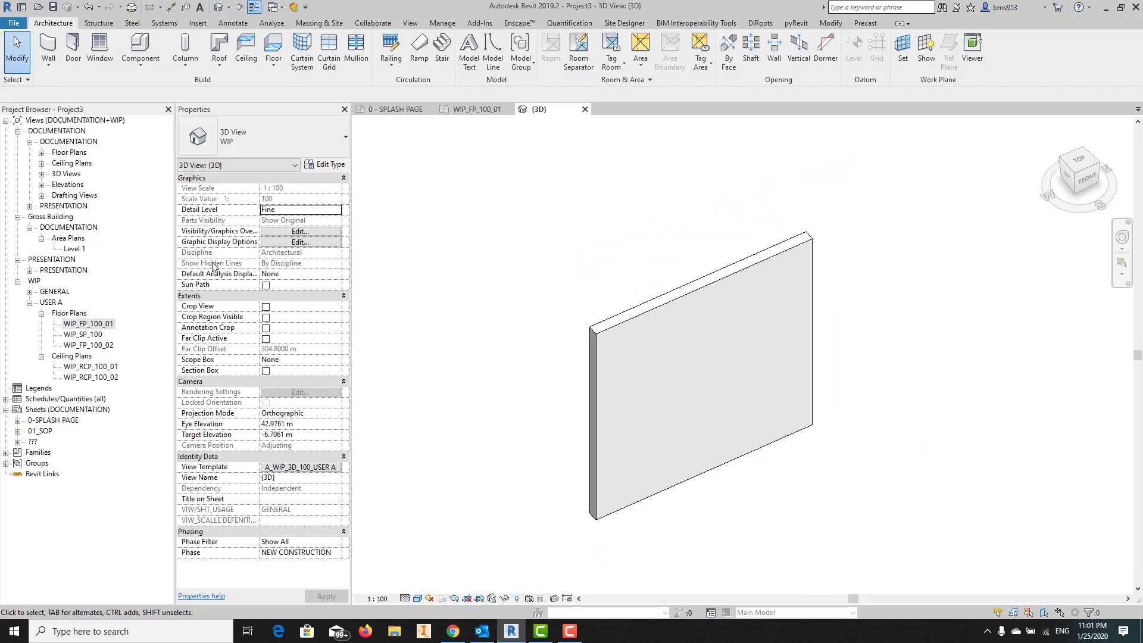
pyautogui.click(451, 23)
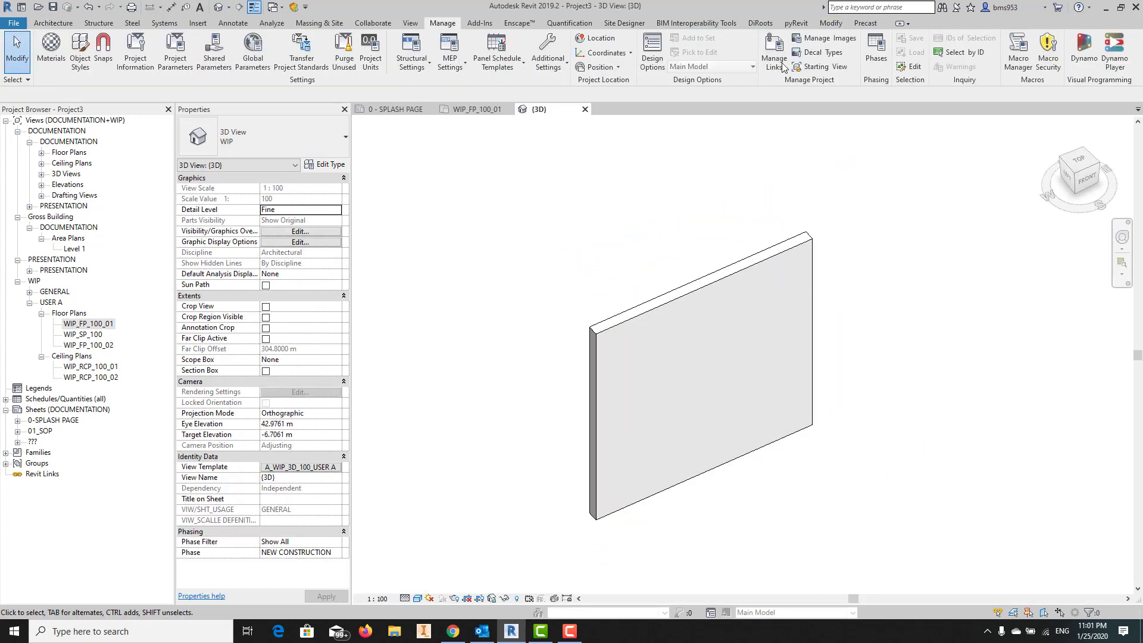
pyautogui.click(410, 23)
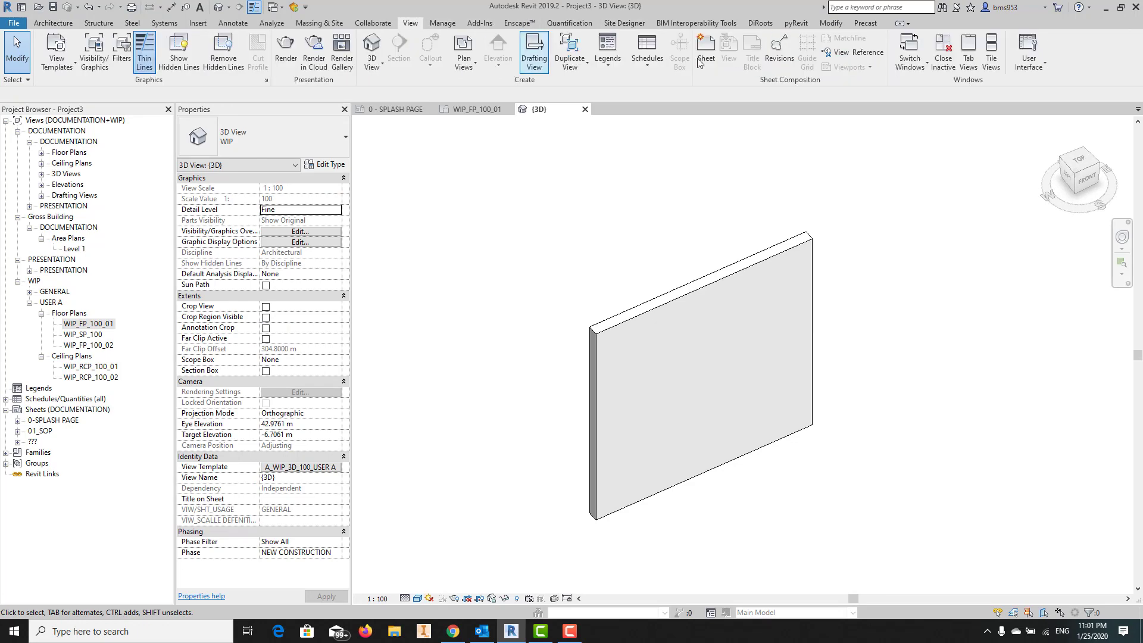
pyautogui.click(647, 60)
pyautogui.click(671, 87)
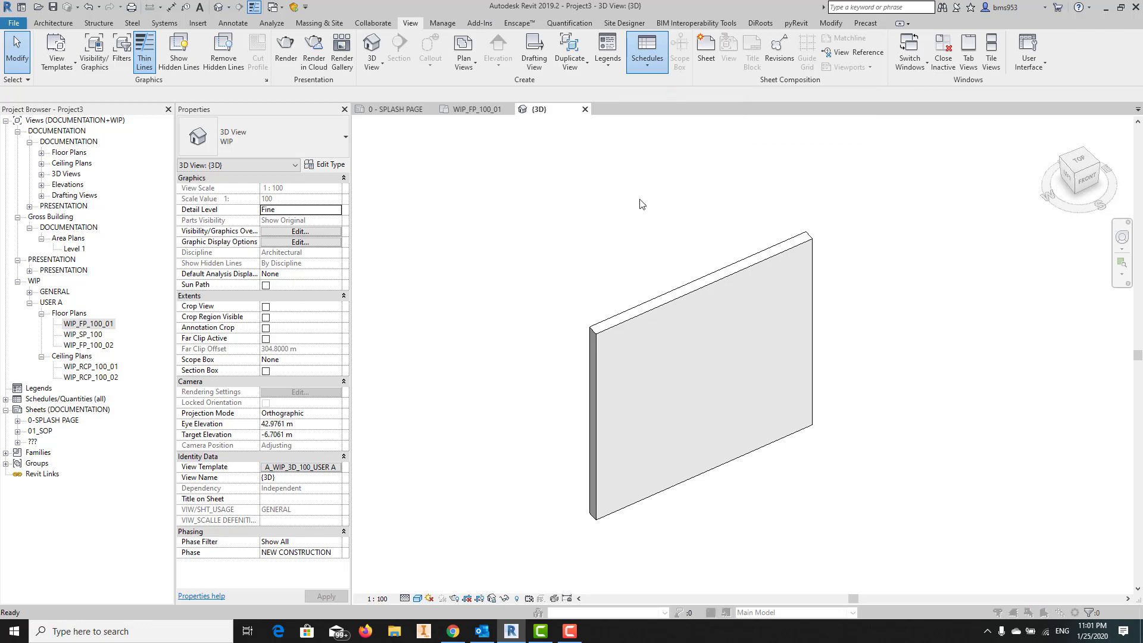
pyautogui.moveTo(557, 260); pyautogui.dragTo(574, 361)
pyautogui.scroll(-3, 509, 357)
pyautogui.doubleClick(470, 350)
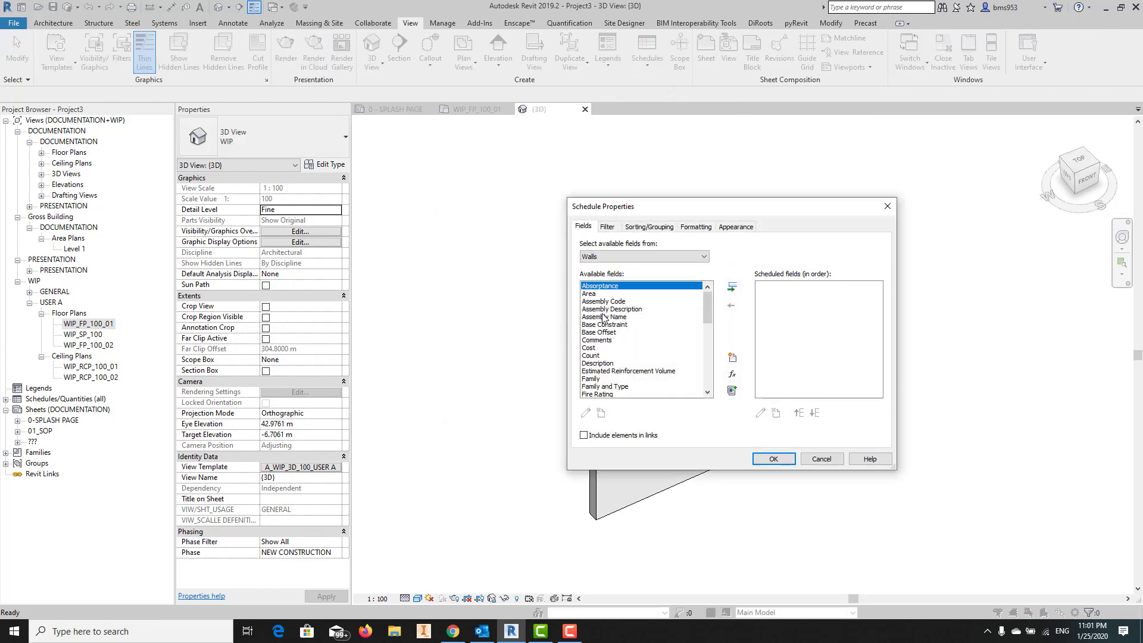
# Add the Area and Type fields to the schedule, with Type listed first
pyautogui.doubleClick(622, 293)
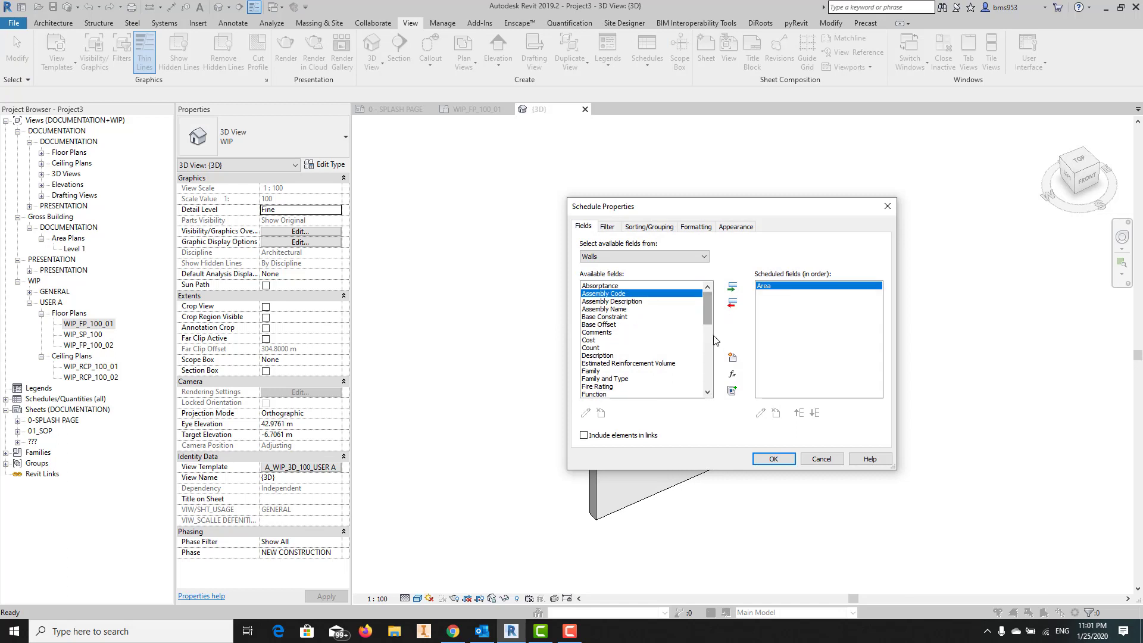
pyautogui.moveTo(707, 317); pyautogui.dragTo(707, 373)
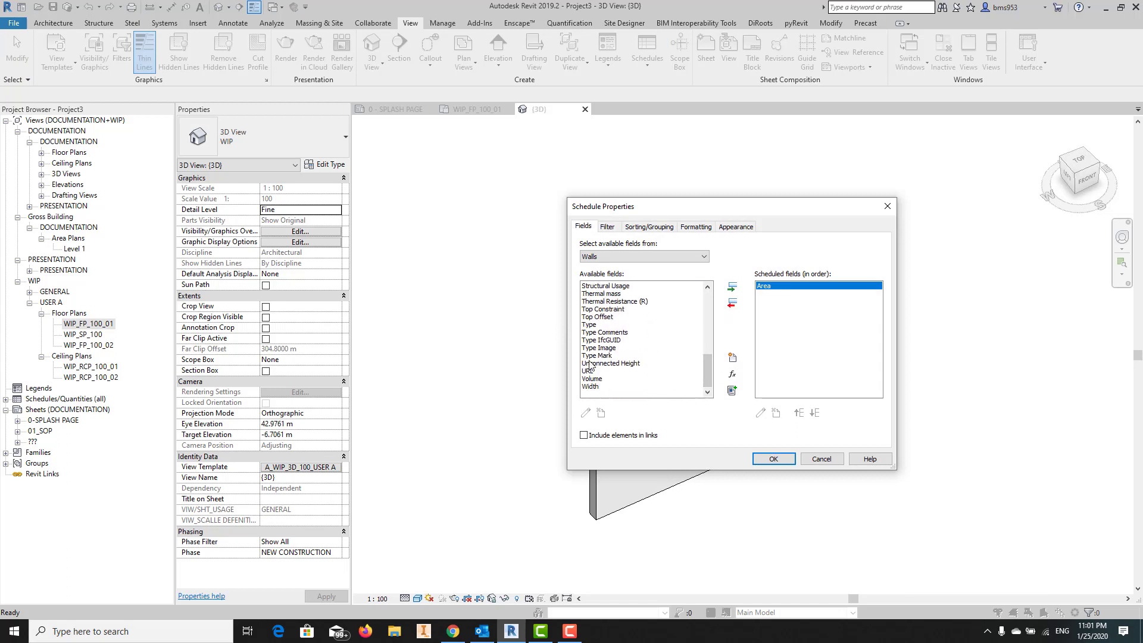
pyautogui.doubleClick(607, 325)
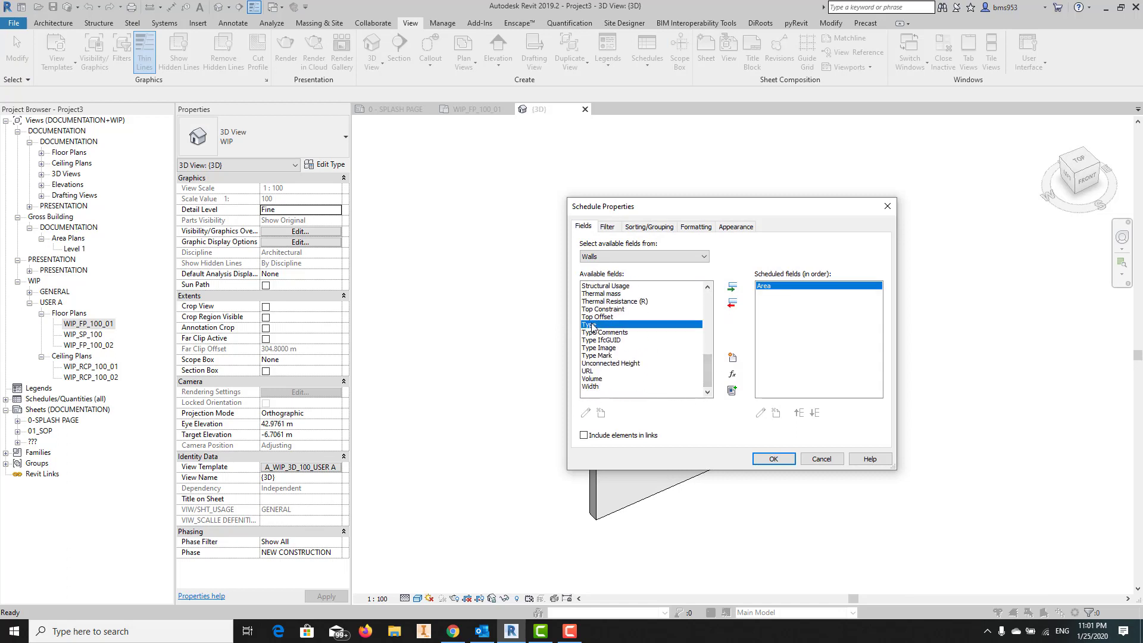
pyautogui.click(799, 413)
pyautogui.click(774, 459)
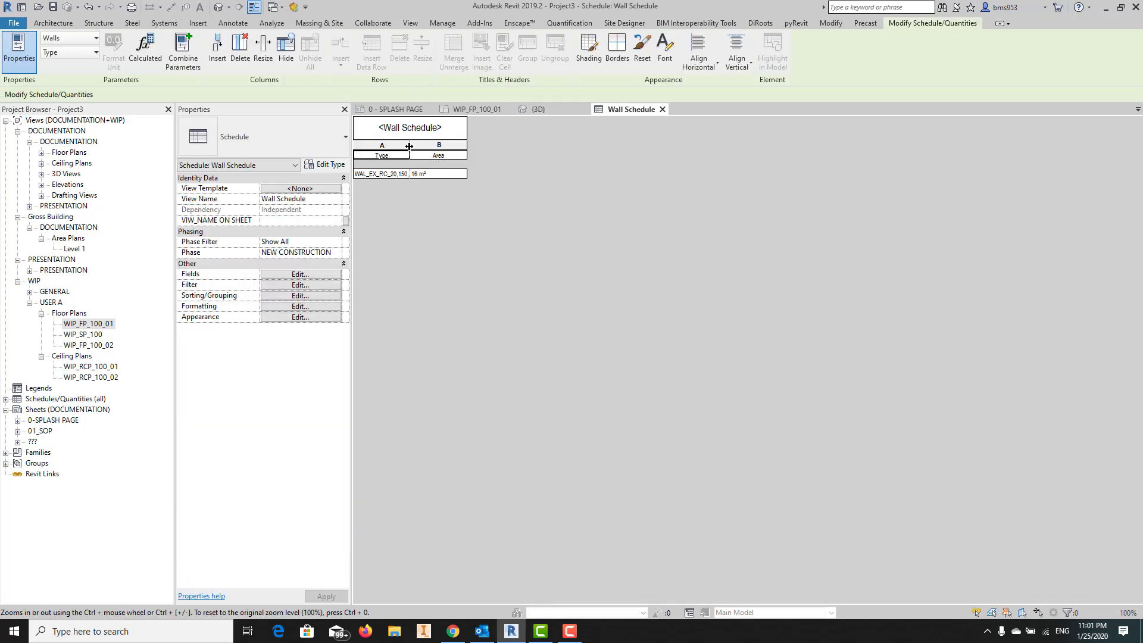
# Widen column A to fit the wall type and close the plan and splash views
pyautogui.moveTo(410, 145); pyautogui.dragTo(477, 145)
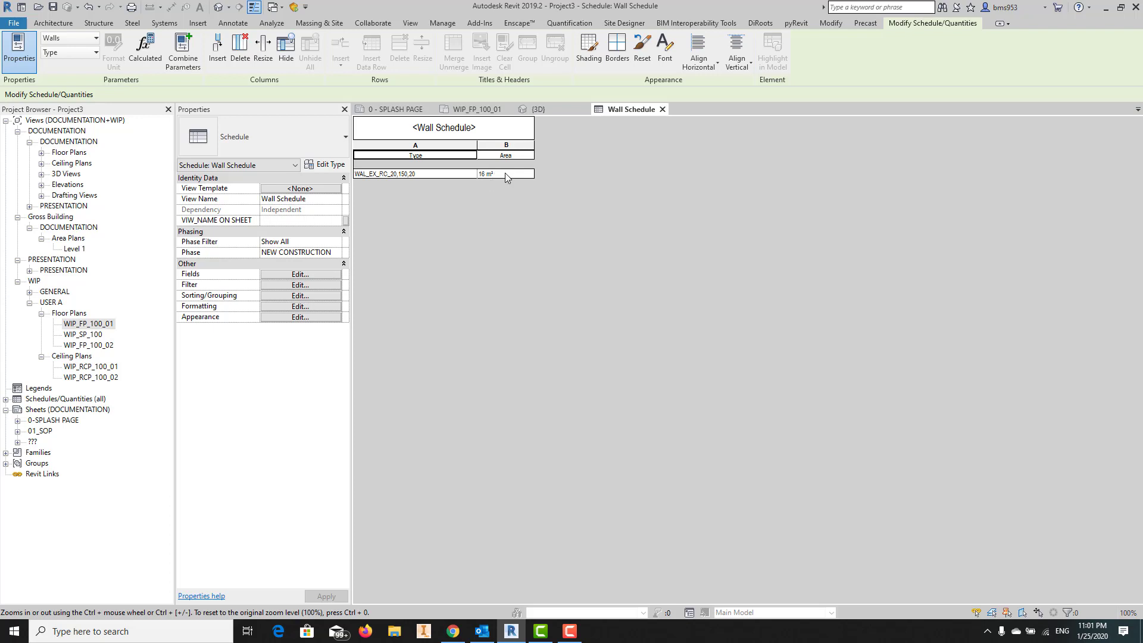
pyautogui.click(507, 110)
pyautogui.click(432, 110)
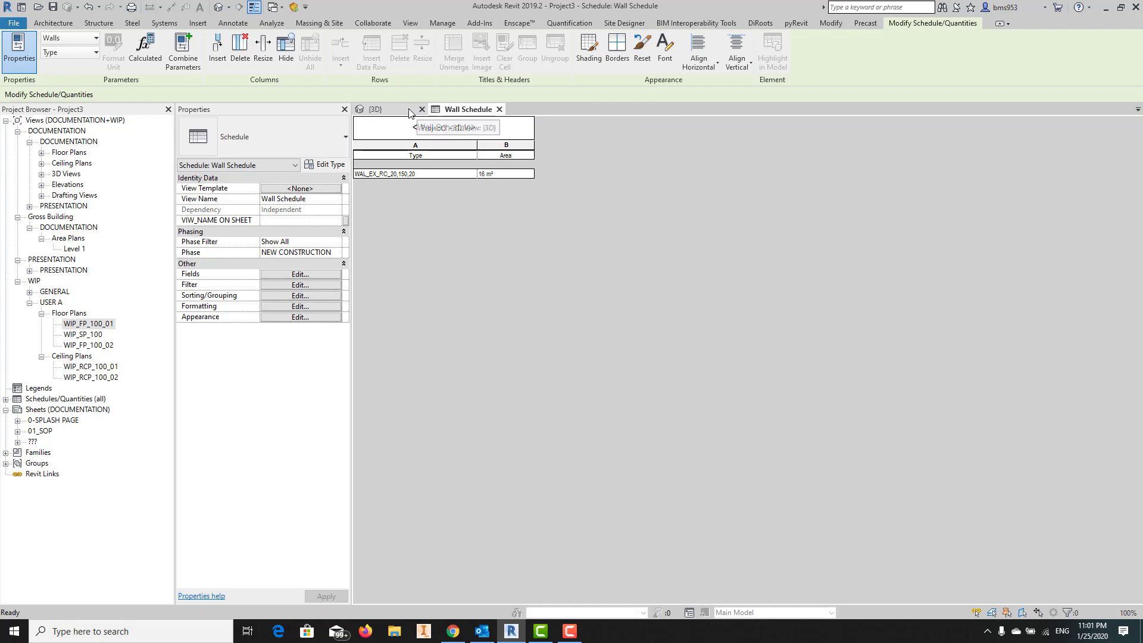
pyautogui.click(409, 113)
# Tile the views and place a DOR_SINGLE_FLUSH_W 1000x2200 door in the wall, then select it
pyautogui.press('w')
pyautogui.press('t')
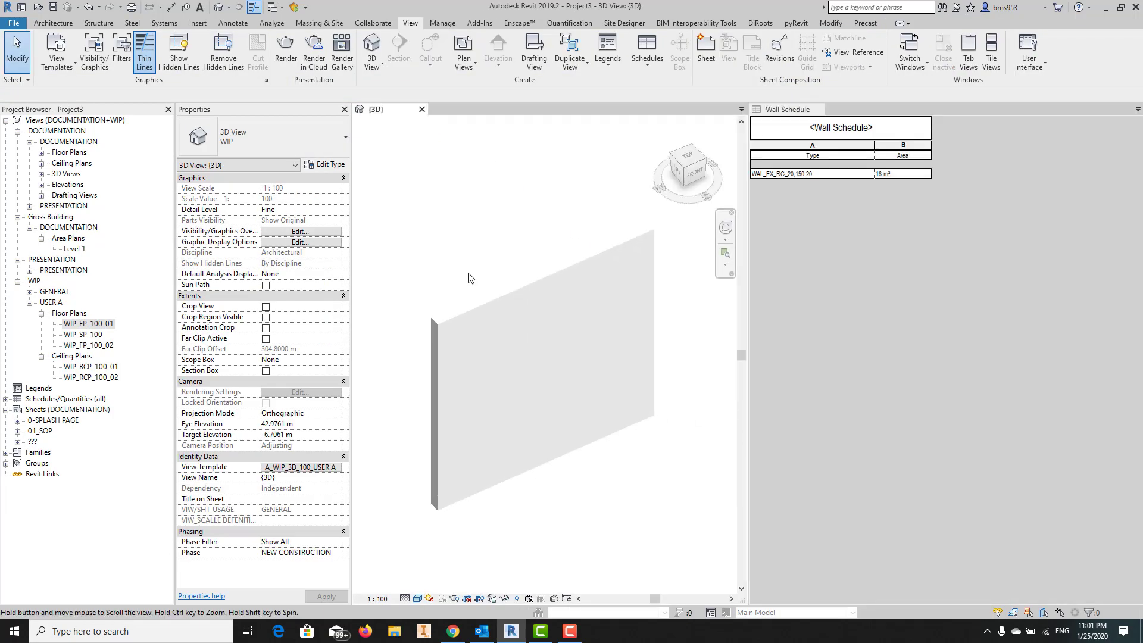
pyautogui.keyDown('shift'); pyautogui.moveTo(616, 316); pyautogui.dragTo(549, 451, button='middle'); pyautogui.keyUp('shift')
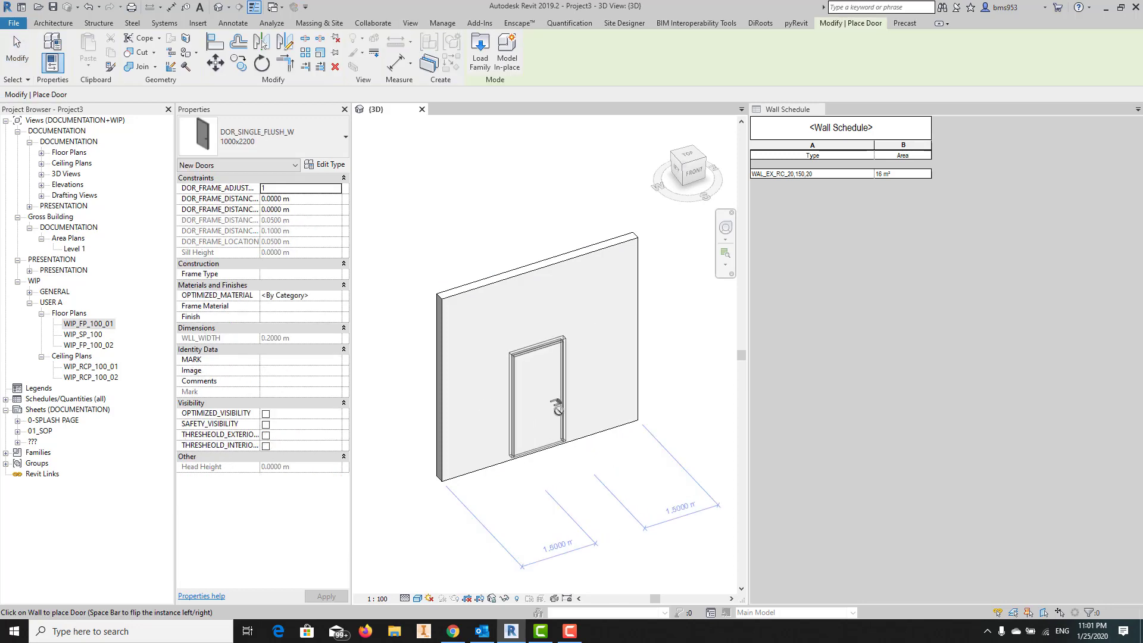
pyautogui.click(541, 419)
pyautogui.press('Escape')
pyautogui.press('Escape')
pyautogui.click(559, 423)
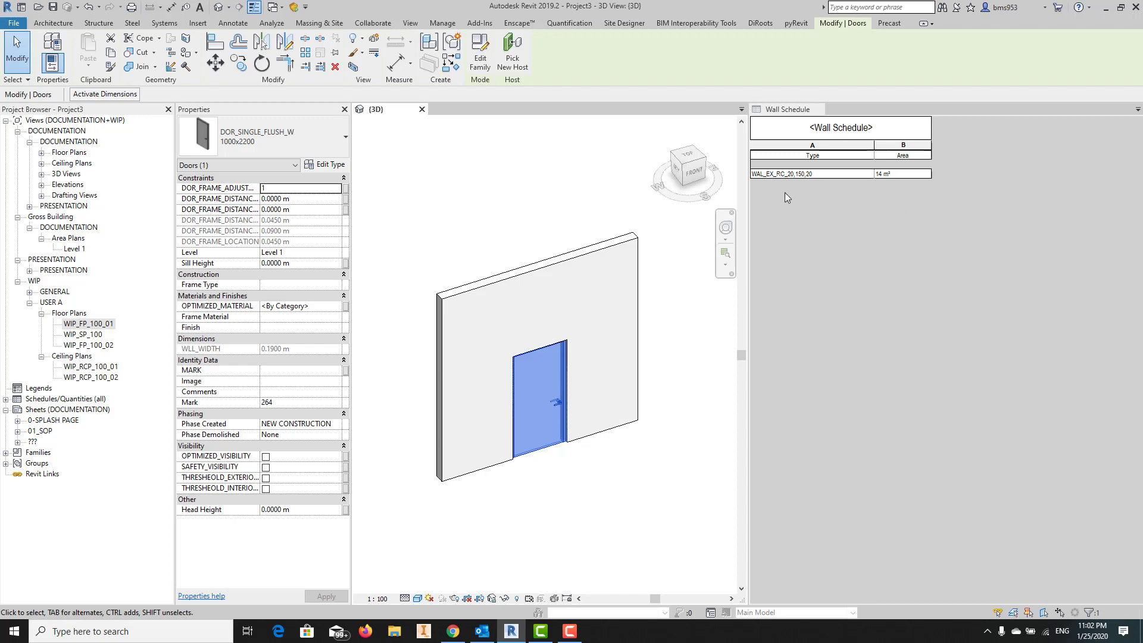
# Format the schedule's Area field to 3 decimal places instead of the project settings
pyautogui.click(883, 216)
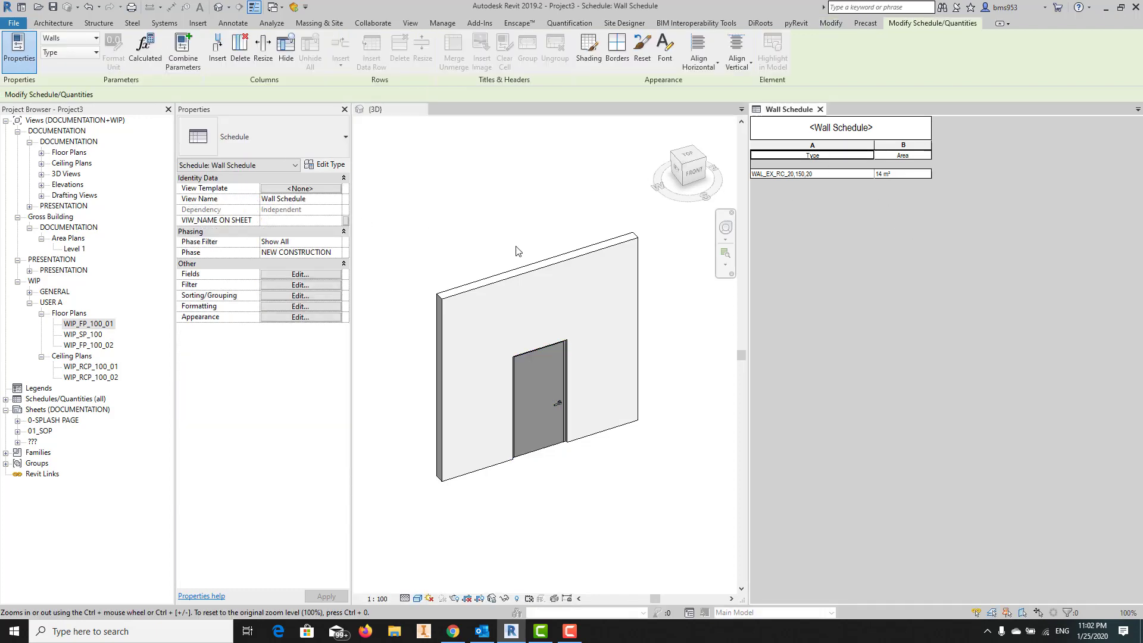
pyautogui.click(297, 307)
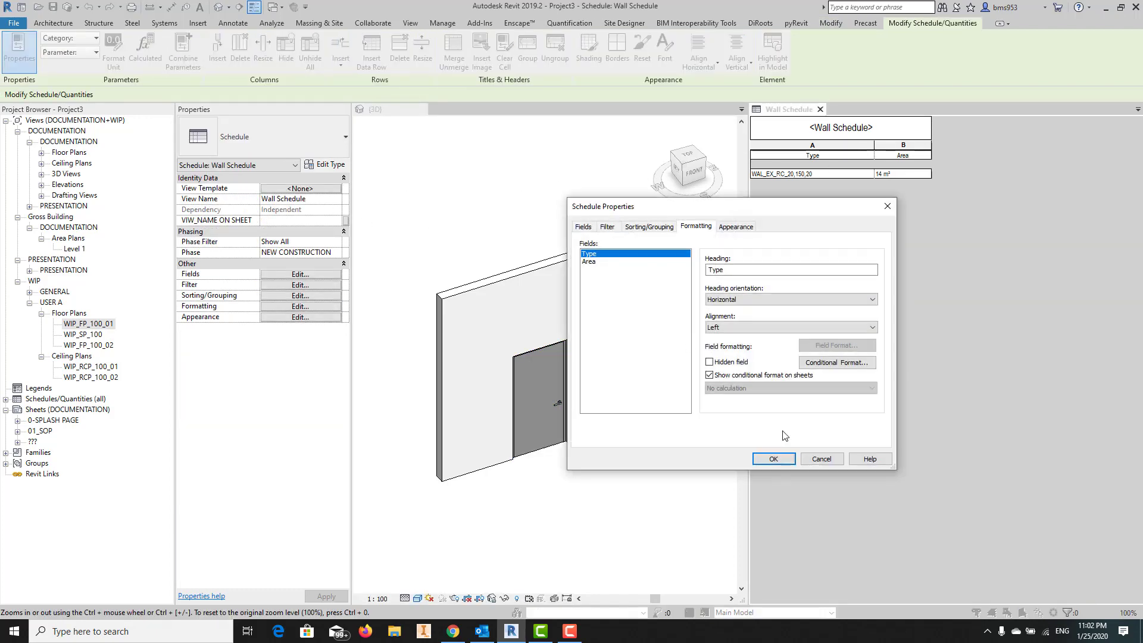
pyautogui.click(597, 263)
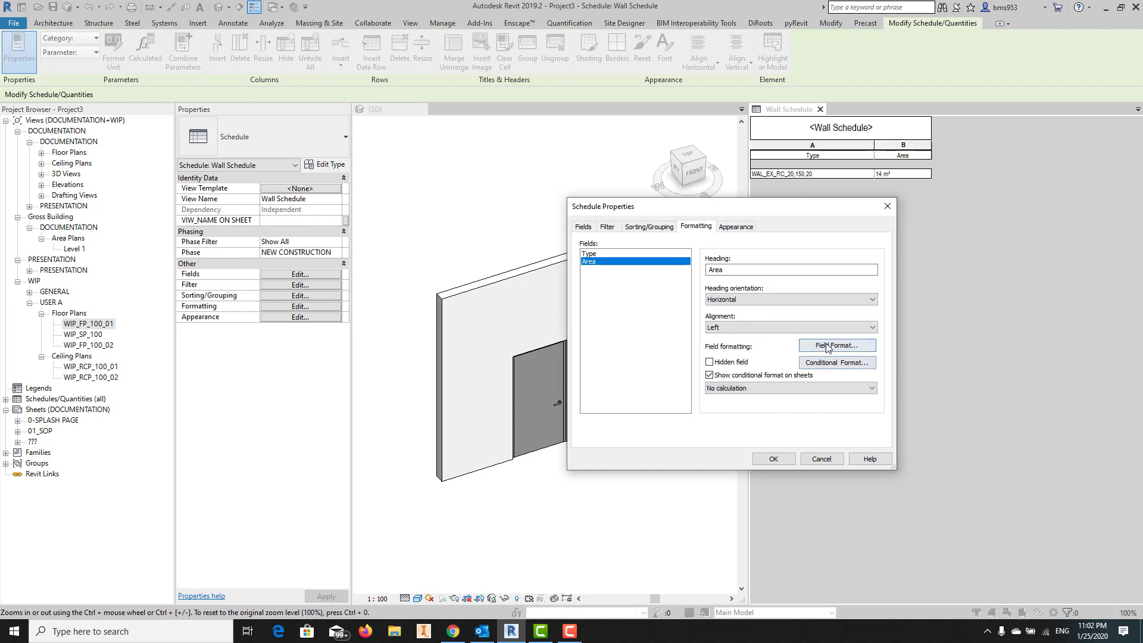
pyautogui.click(836, 346)
pyautogui.click(656, 259)
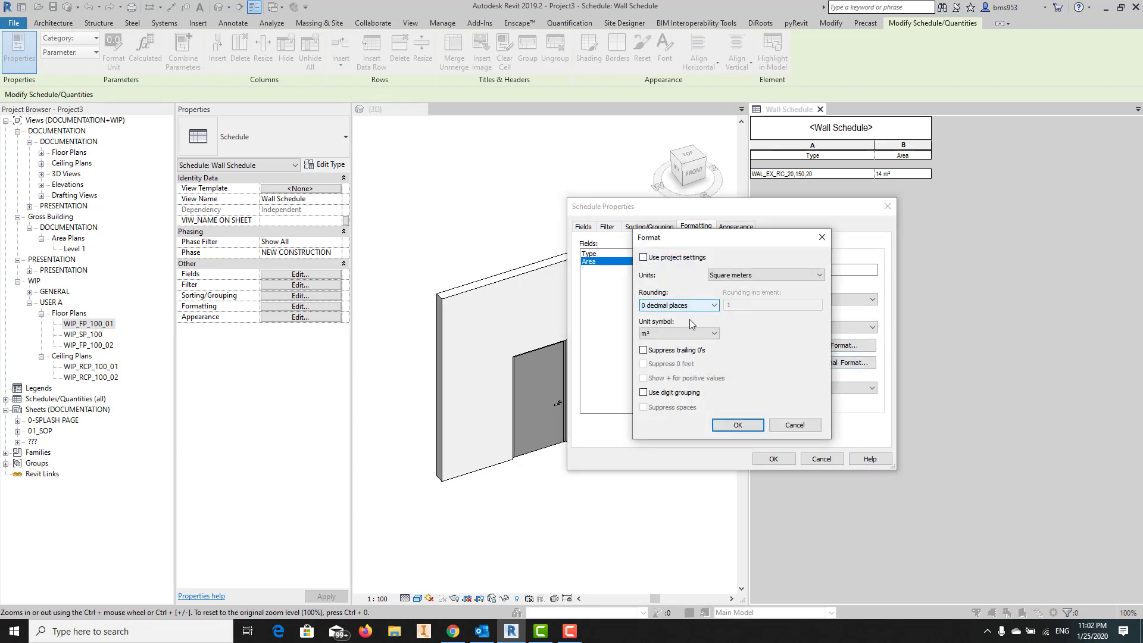
pyautogui.click(679, 306)
pyautogui.click(676, 363)
pyautogui.click(738, 425)
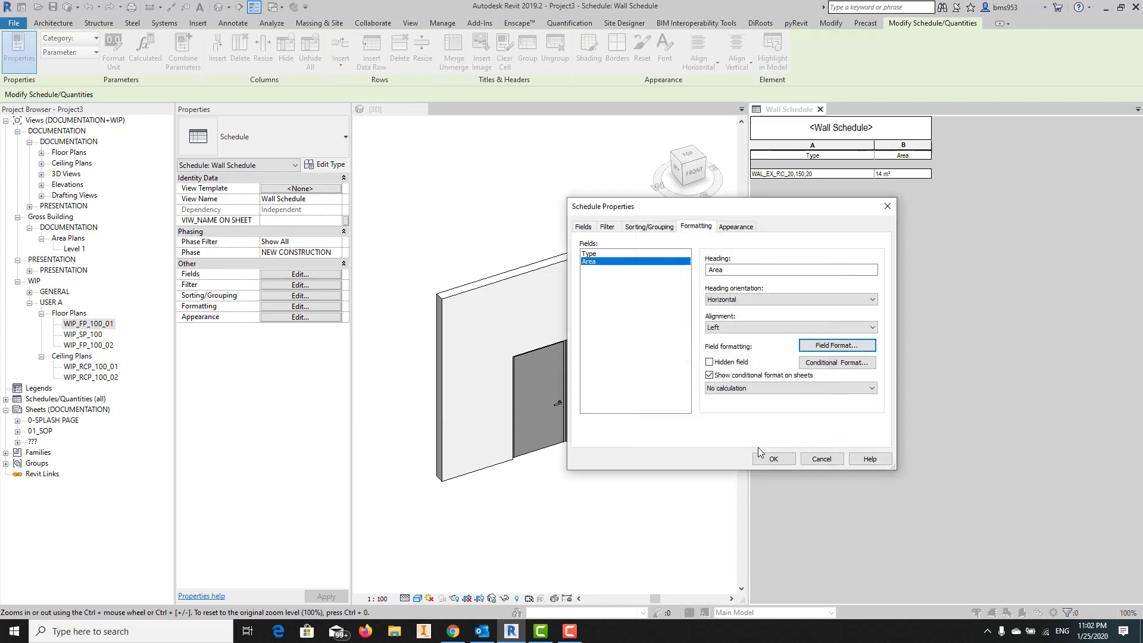
pyautogui.click(774, 458)
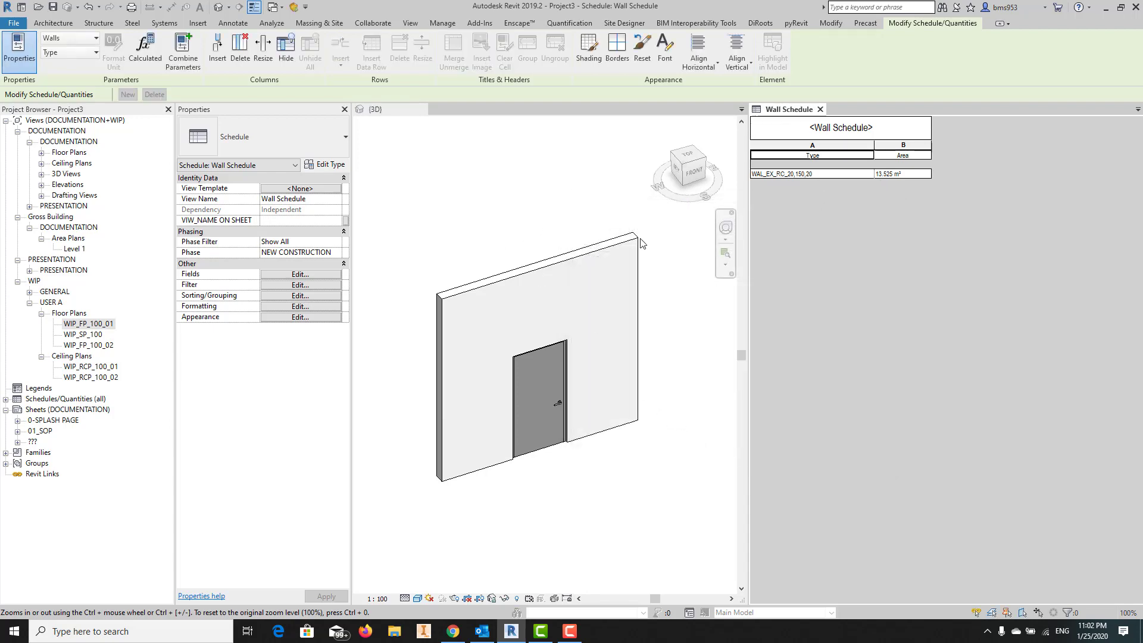
# Keep the wall length at 4.0000 m and delete the existing door
pyautogui.click(593, 250)
pyautogui.click(592, 250)
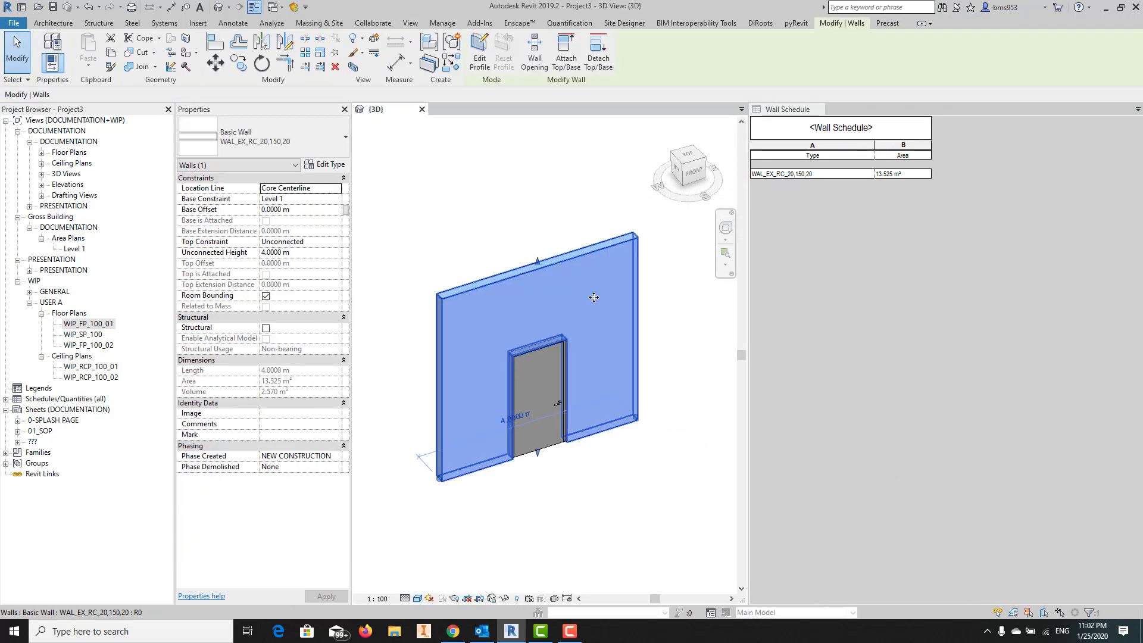
pyautogui.click(526, 416)
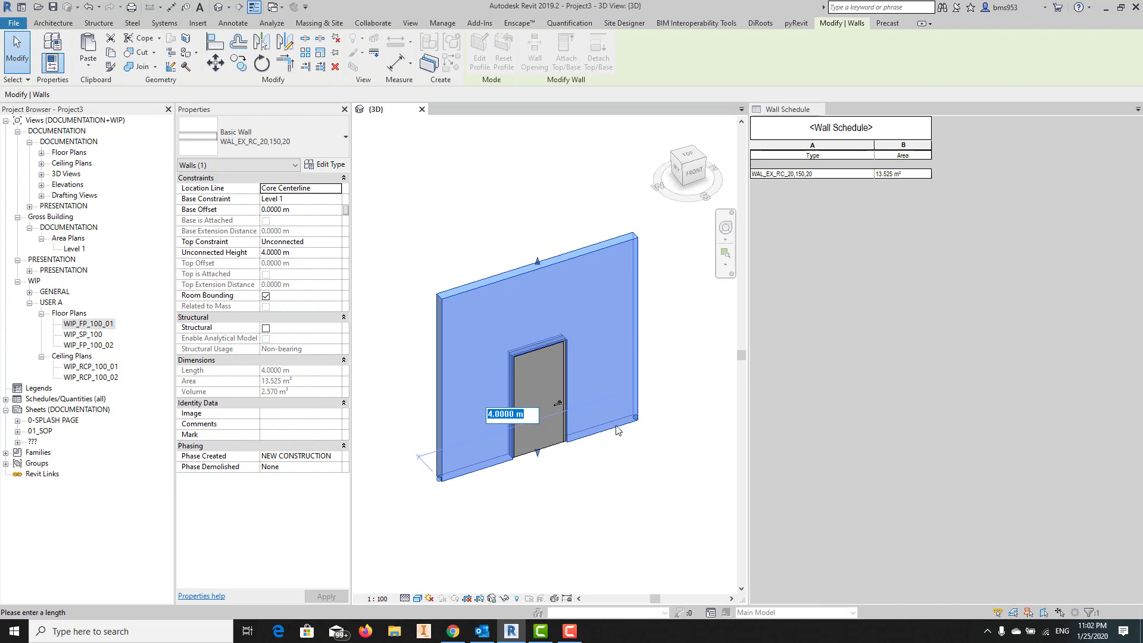
pyautogui.press('Return')
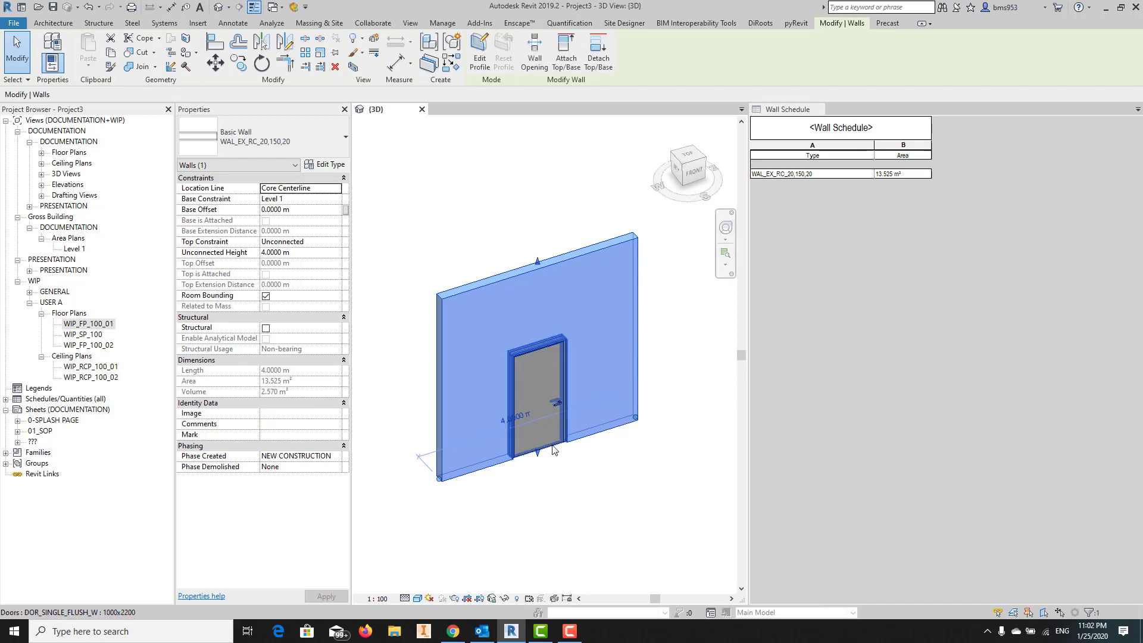
pyautogui.click(554, 451)
pyautogui.press('Delete')
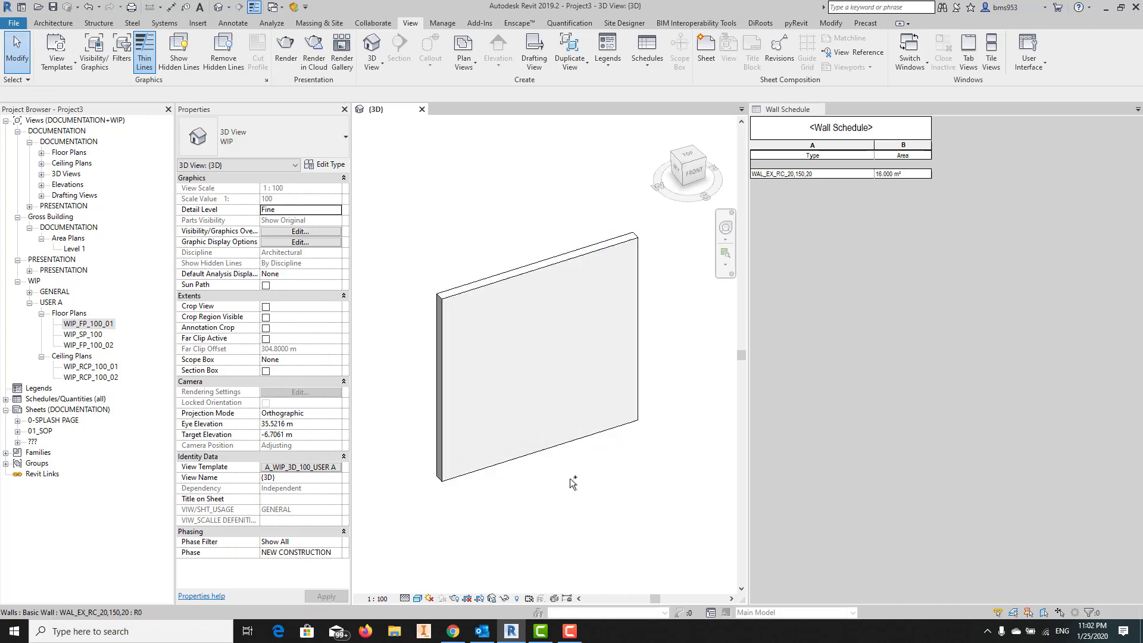
# Place a new DOR_SINGLE_FLUSH_W 1000x2200 door mid-wall and select it
pyautogui.press('d')
pyautogui.press('r')
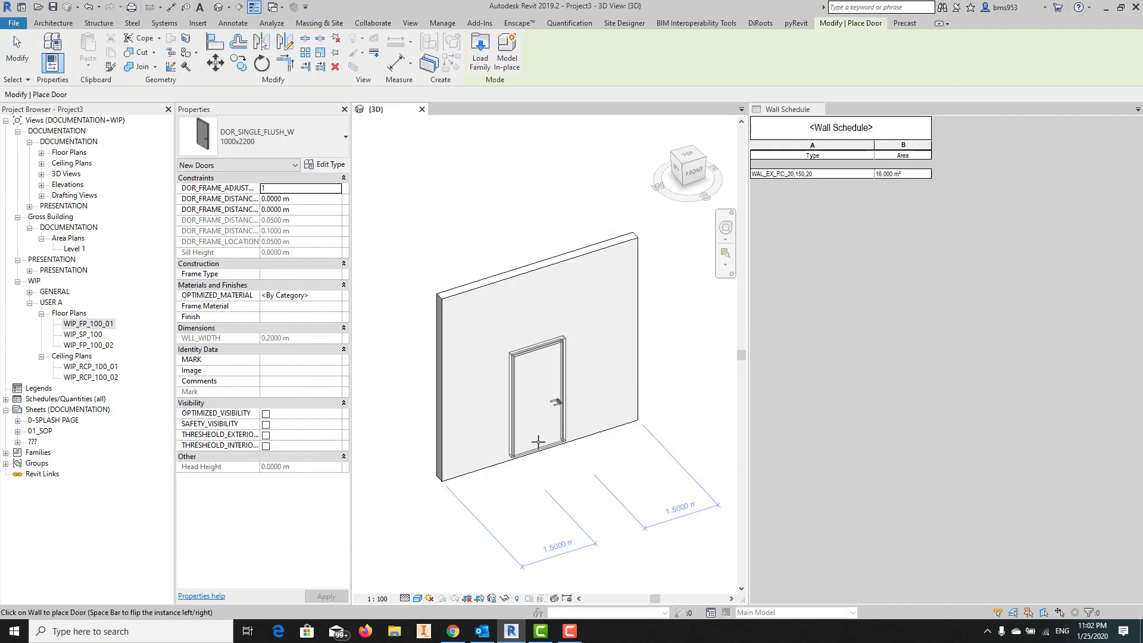
pyautogui.click(553, 463)
pyautogui.press('Escape')
pyautogui.moveTo(553, 465); pyautogui.dragTo(545, 425, button='middle')
pyautogui.click(539, 381)
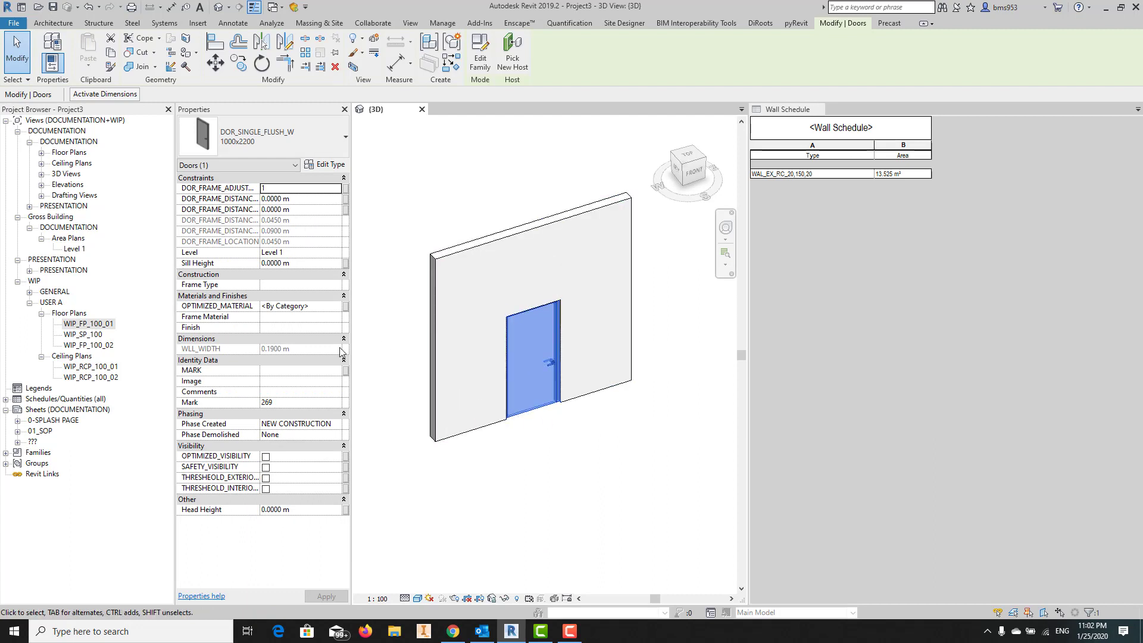
# Set the door's Phase Demolished to NEW CONSTRUCTION and inspect the filled opening
pyautogui.click(343, 434)
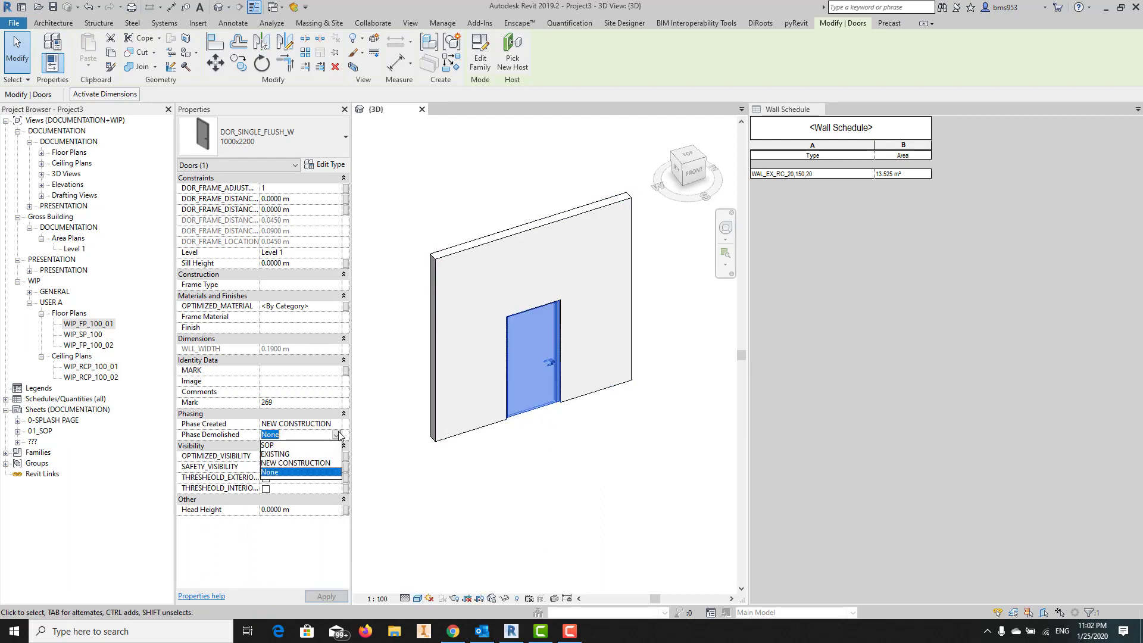
pyautogui.click(326, 471)
pyautogui.keyDown('shift'); pyautogui.moveTo(635, 424); pyautogui.dragTo(640, 446, button='middle'); pyautogui.keyUp('shift')
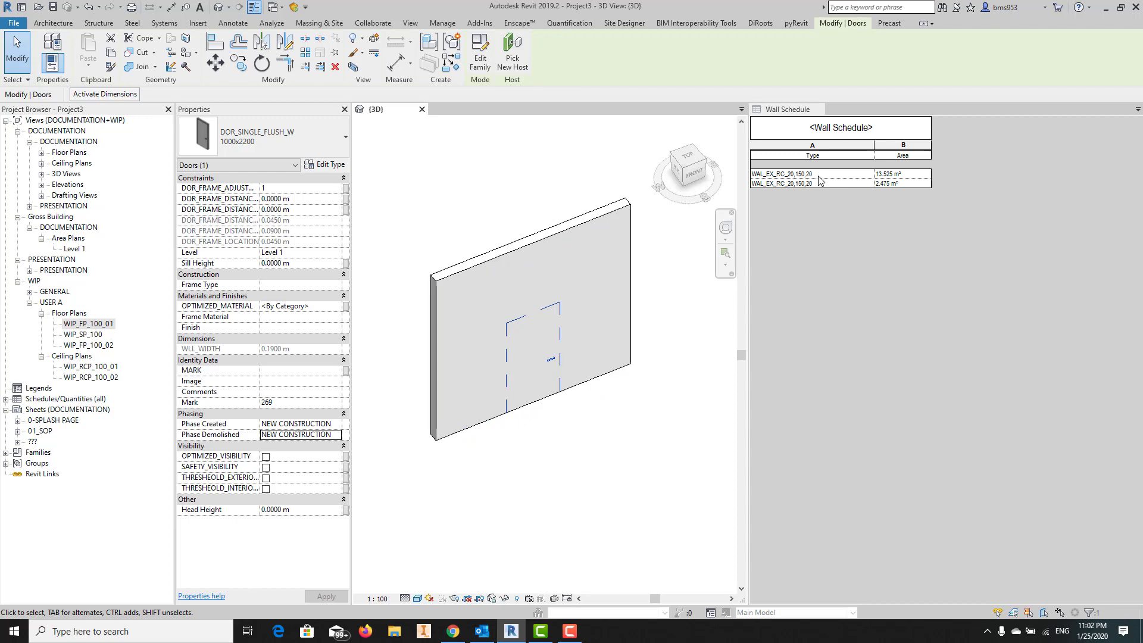
pyautogui.scroll(3, 605, 289)
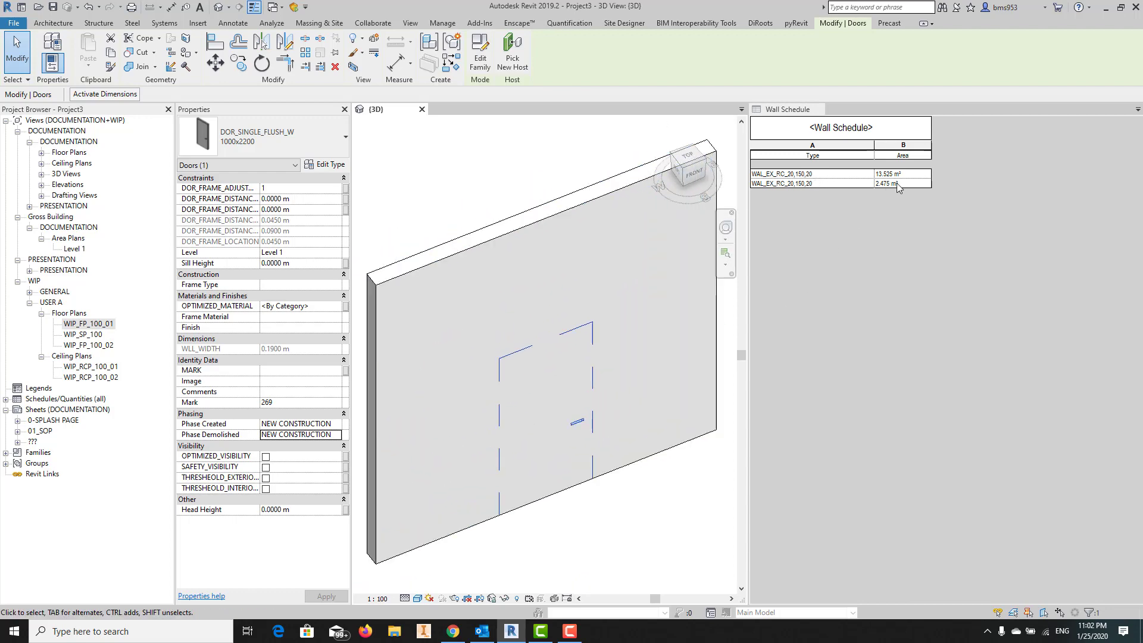
# Highlight the 13.525 m² and 2.475 m² wall rows in the model to find the infill wall
pyautogui.click(766, 175)
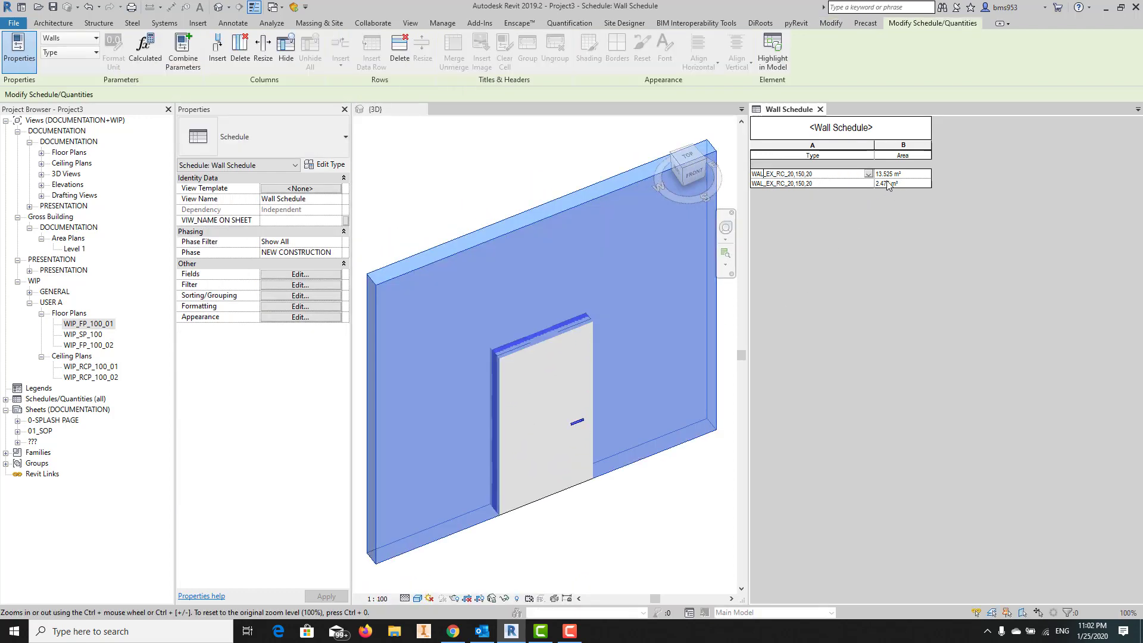
pyautogui.click(773, 54)
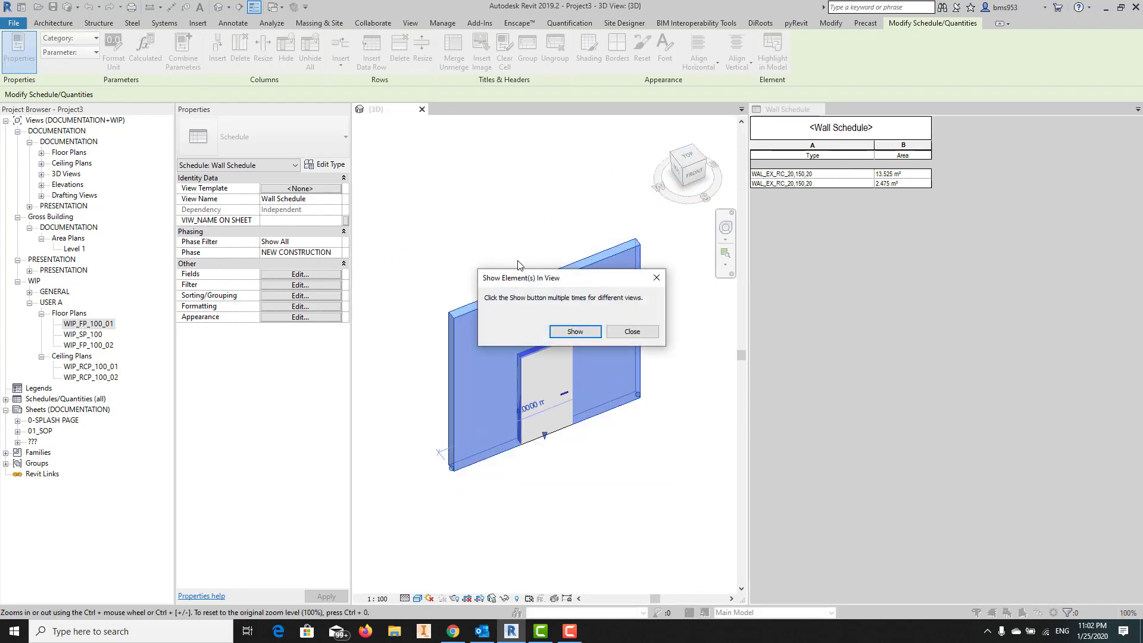
pyautogui.click(622, 335)
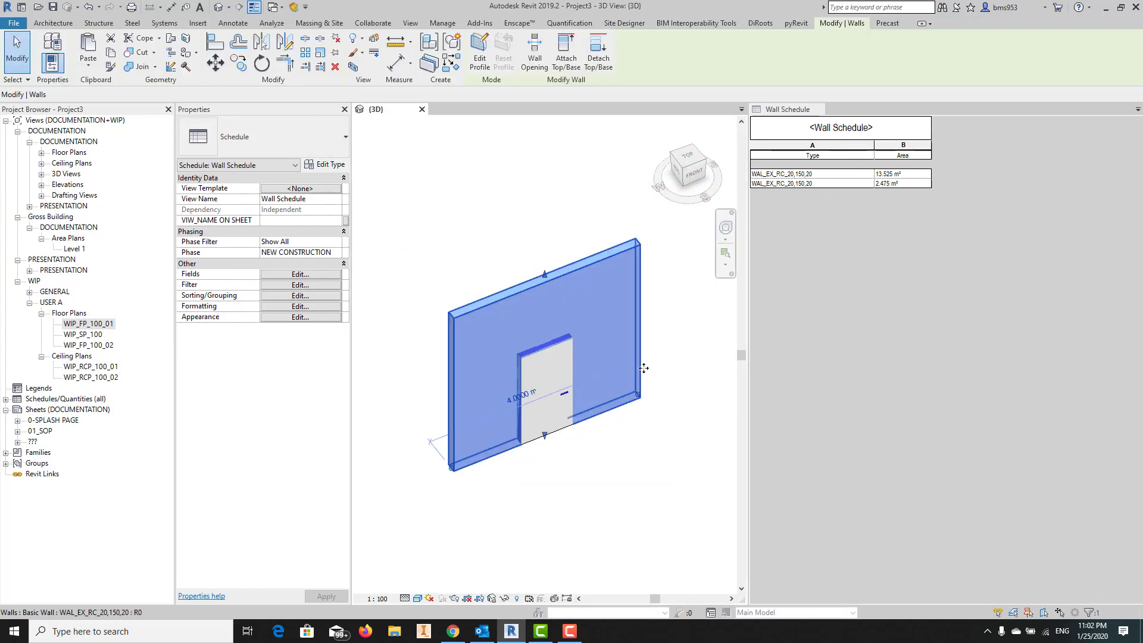
pyautogui.click(841, 183)
pyautogui.click(773, 54)
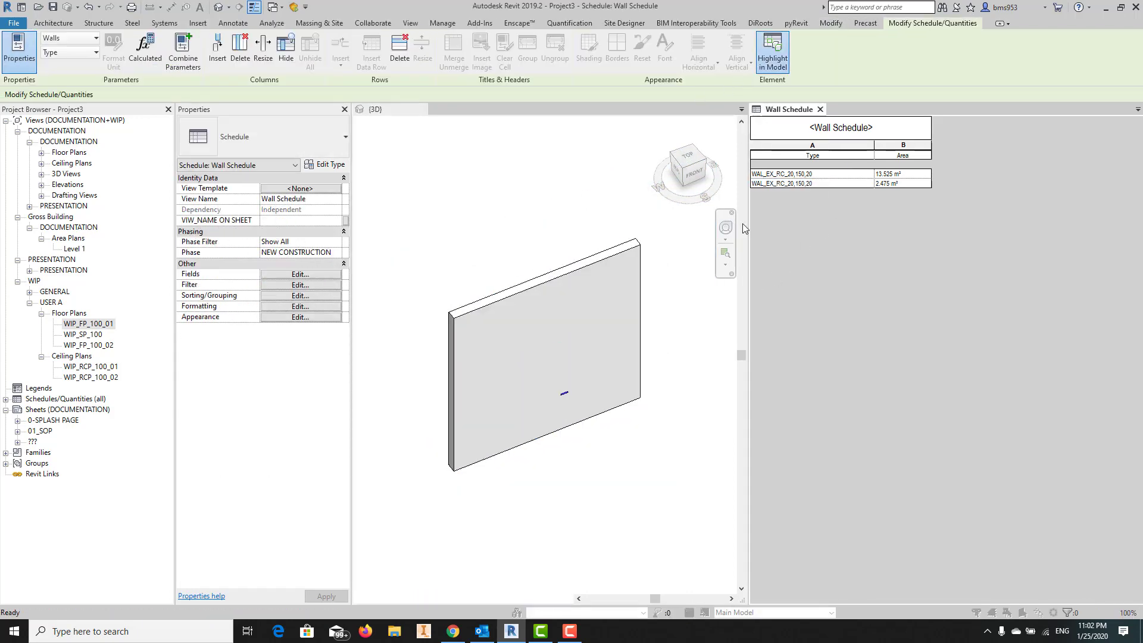
pyautogui.click(632, 332)
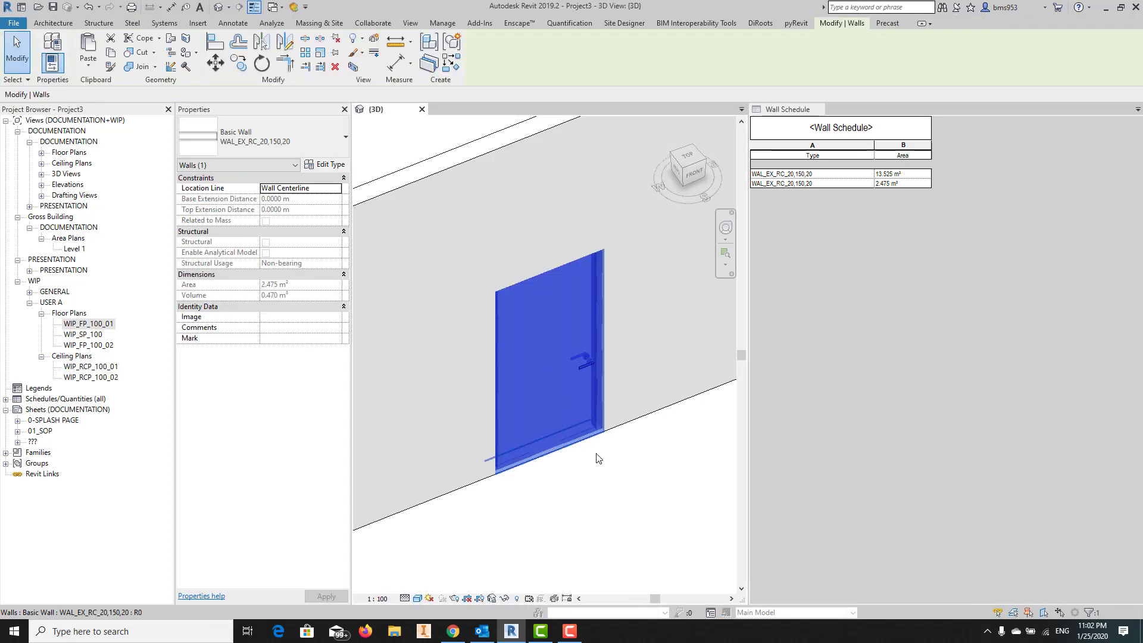
pyautogui.scroll(-3, 530, 452)
pyautogui.press('Escape')
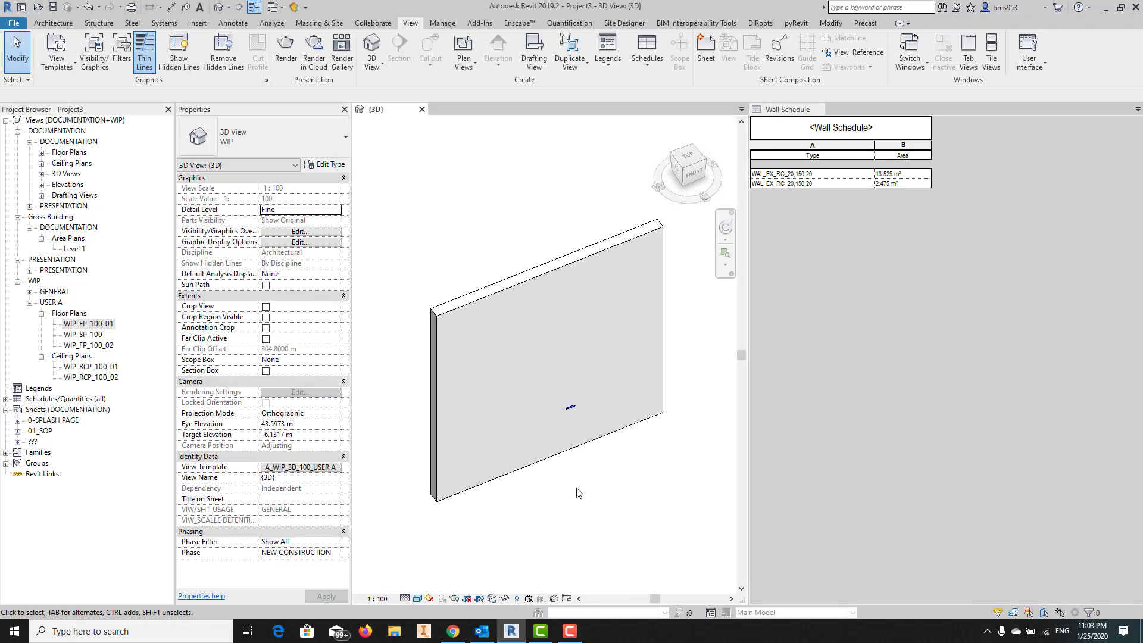
pyautogui.click(543, 453)
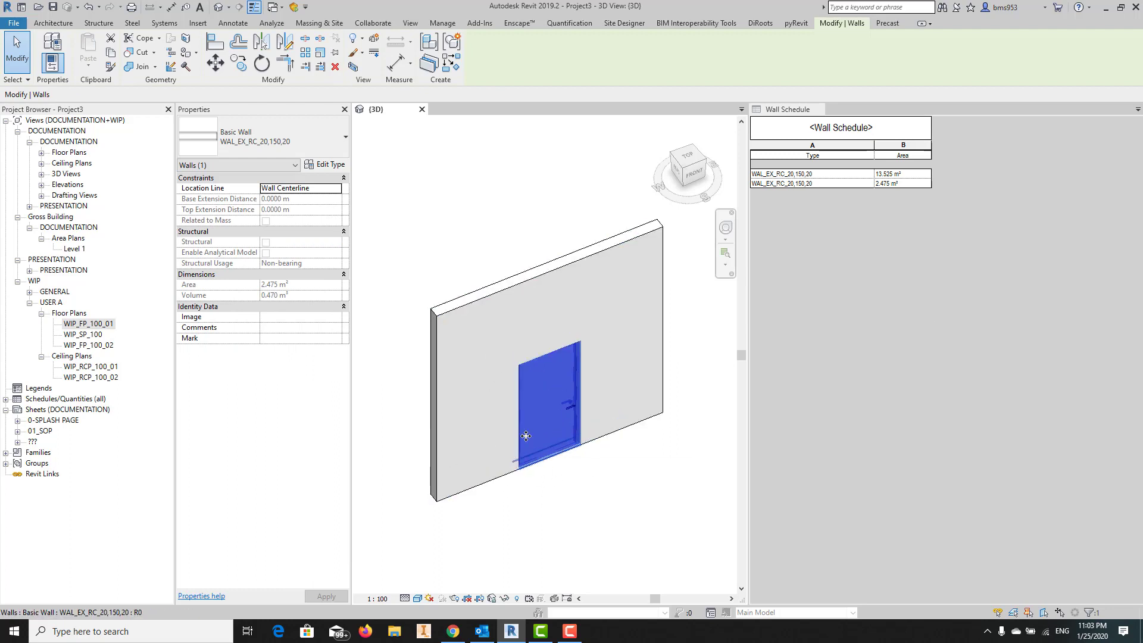
pyautogui.keyDown('shift'); pyautogui.moveTo(589, 467); pyautogui.dragTo(536, 475, button='middle'); pyautogui.keyUp('shift')
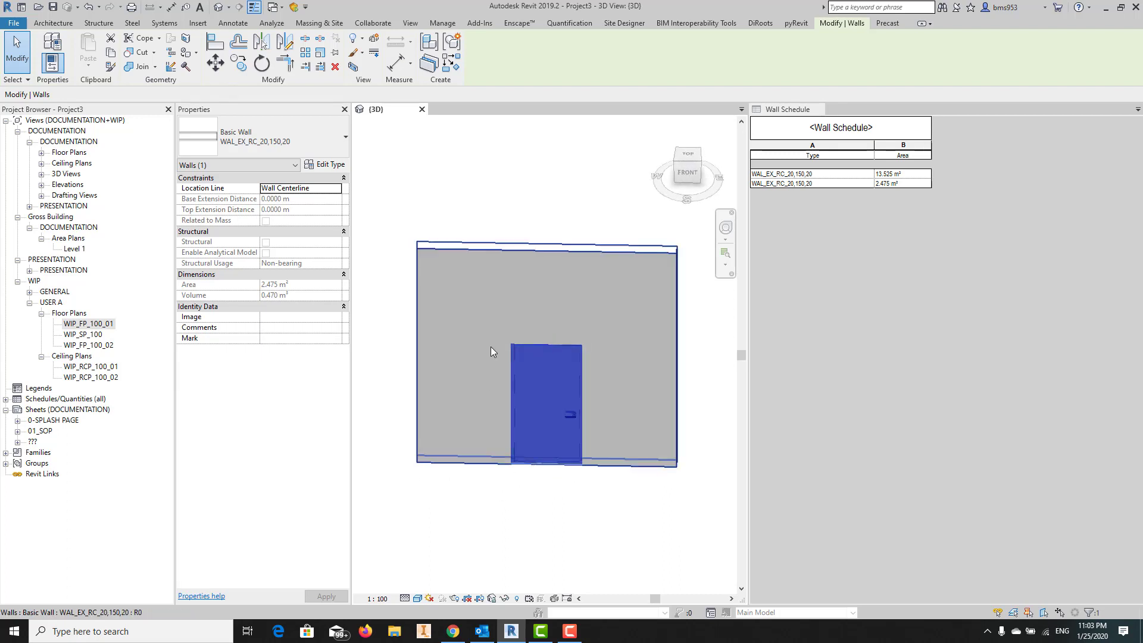
pyautogui.keyDown('shift'); pyautogui.moveTo(602, 415); pyautogui.dragTo(663, 510, button='middle'); pyautogui.keyUp('shift')
pyautogui.keyDown('shift'); pyautogui.moveTo(561, 512); pyautogui.dragTo(563, 482, button='middle'); pyautogui.keyUp('shift')
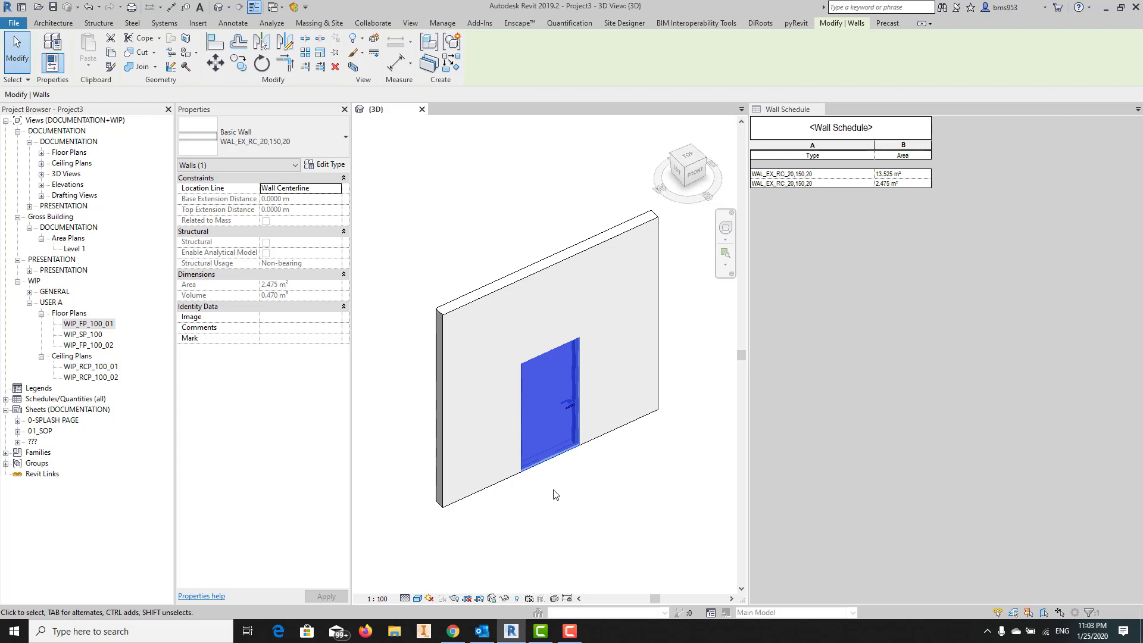
pyautogui.scroll(4, 560, 491)
pyautogui.click(569, 444)
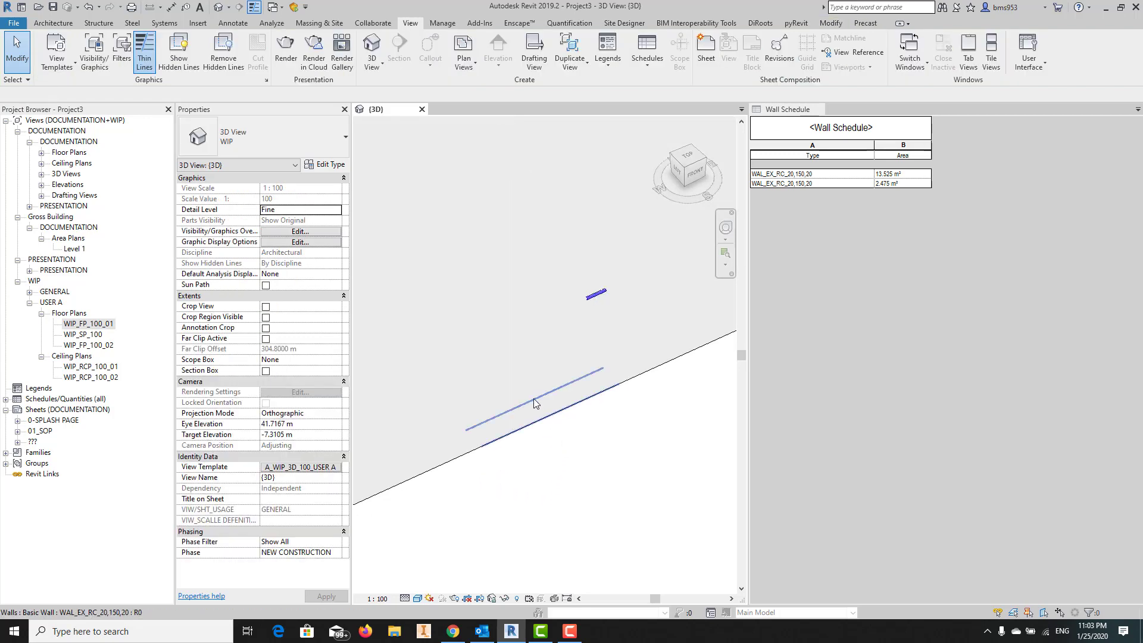
pyautogui.click(536, 401)
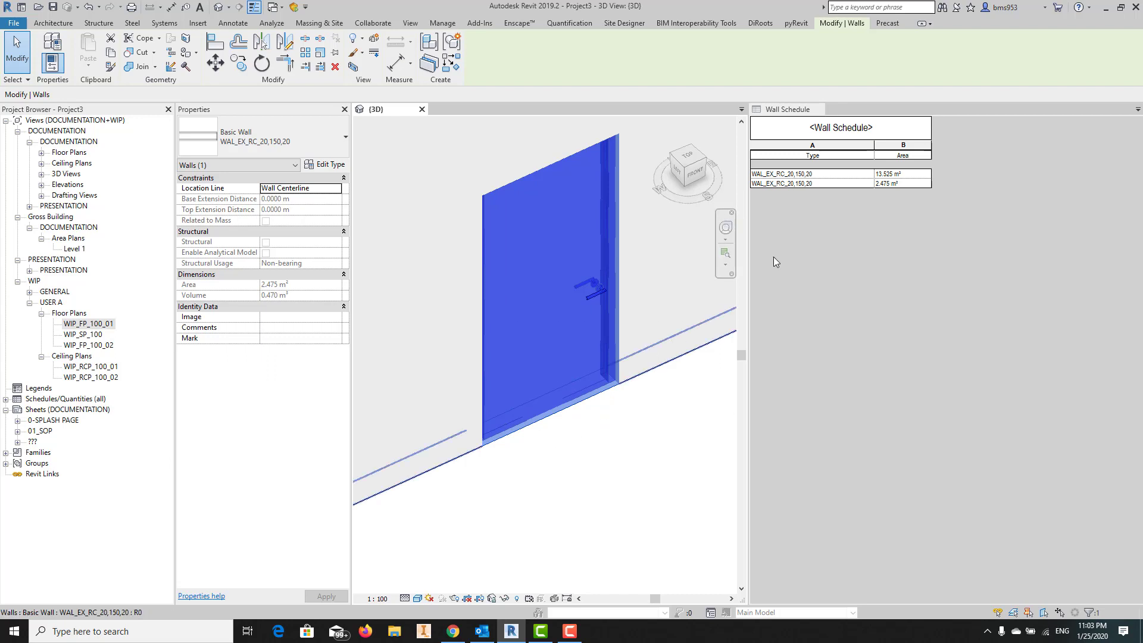
pyautogui.scroll(-5, 408, 309)
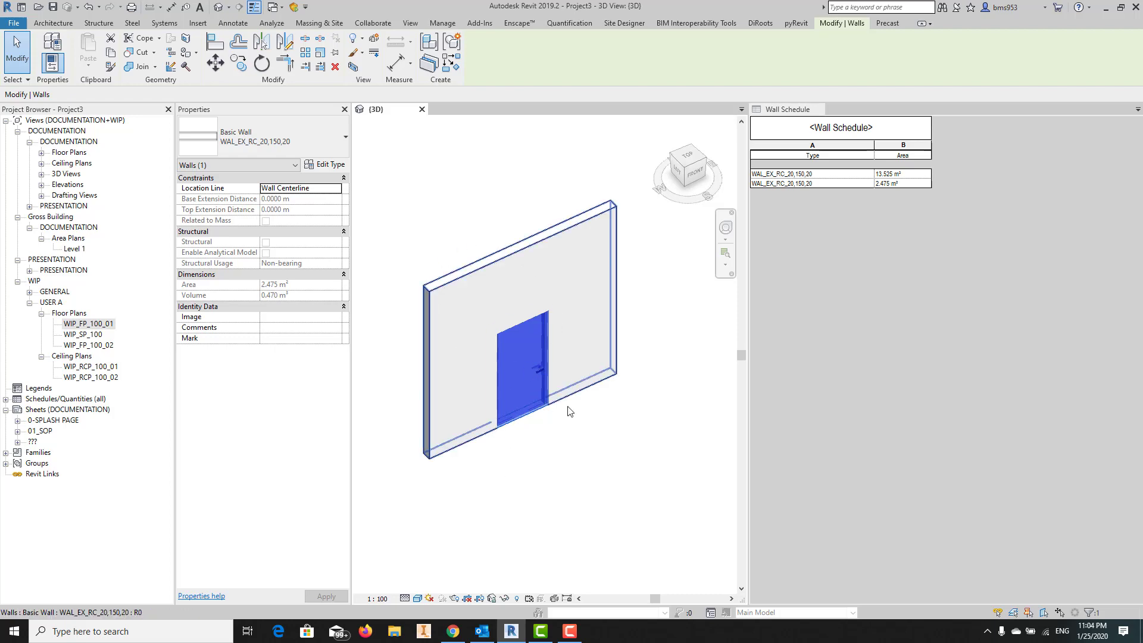
pyautogui.click(563, 458)
pyautogui.click(509, 400)
pyautogui.click(521, 444)
pyautogui.click(510, 401)
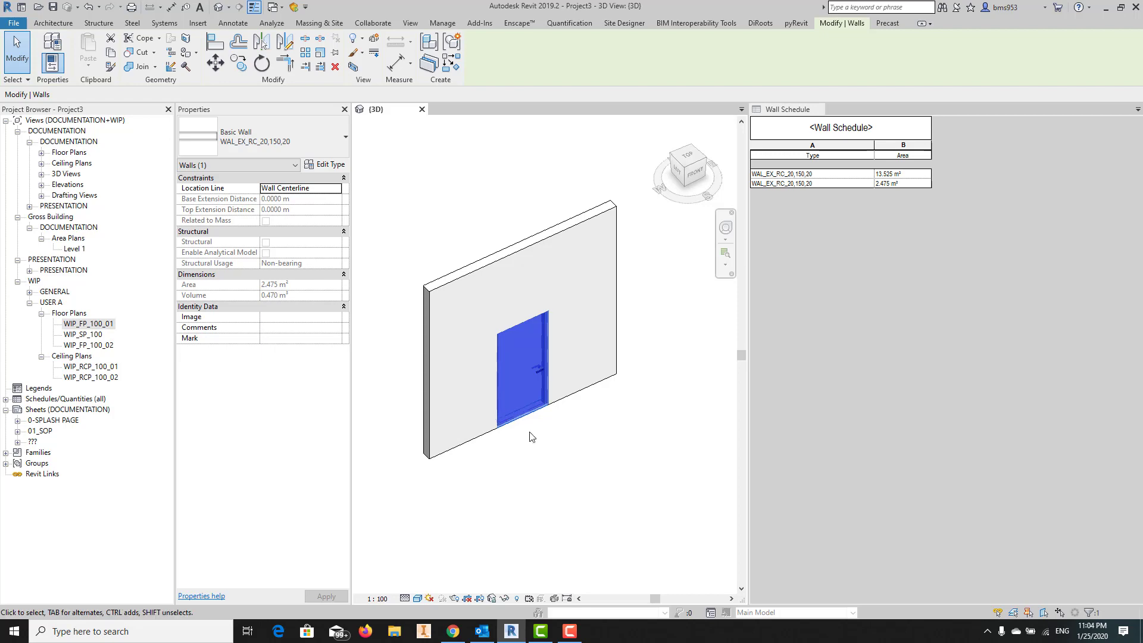
# Clear the selection, reopen the WIP_FP_100_01 plan, then frame the wall in the {3D} view
pyautogui.scroll(4, 534, 431)
pyautogui.moveTo(571, 467); pyautogui.dragTo(662, 540, button='middle')
pyautogui.press('Escape')
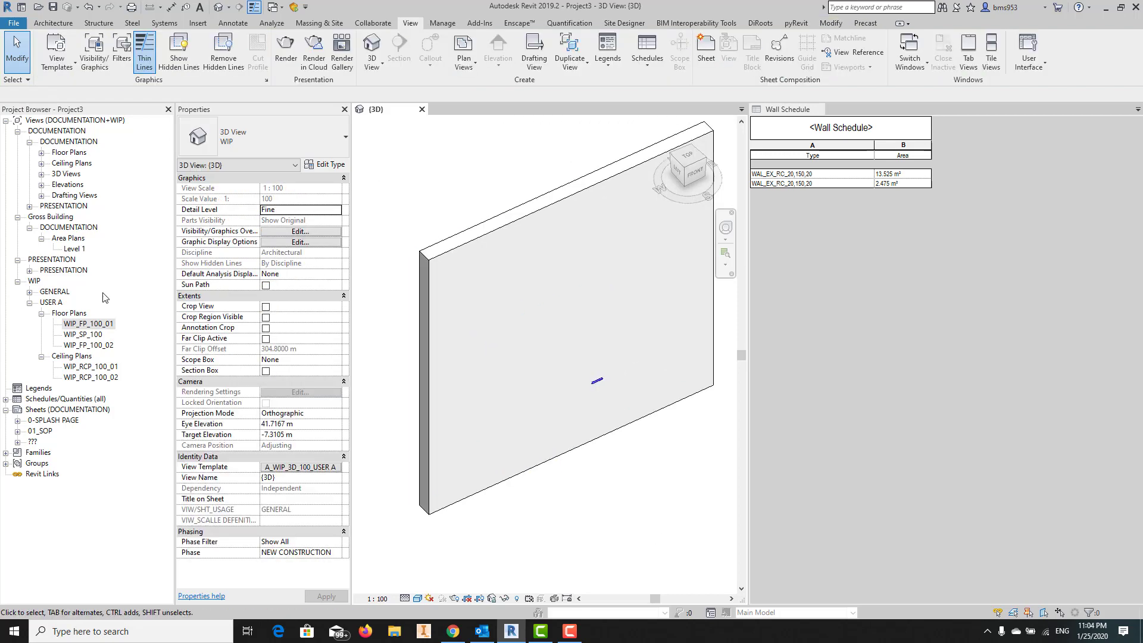
pyautogui.doubleClick(89, 323)
pyautogui.scroll(6, 524, 343)
pyautogui.scroll(1, 500, 375)
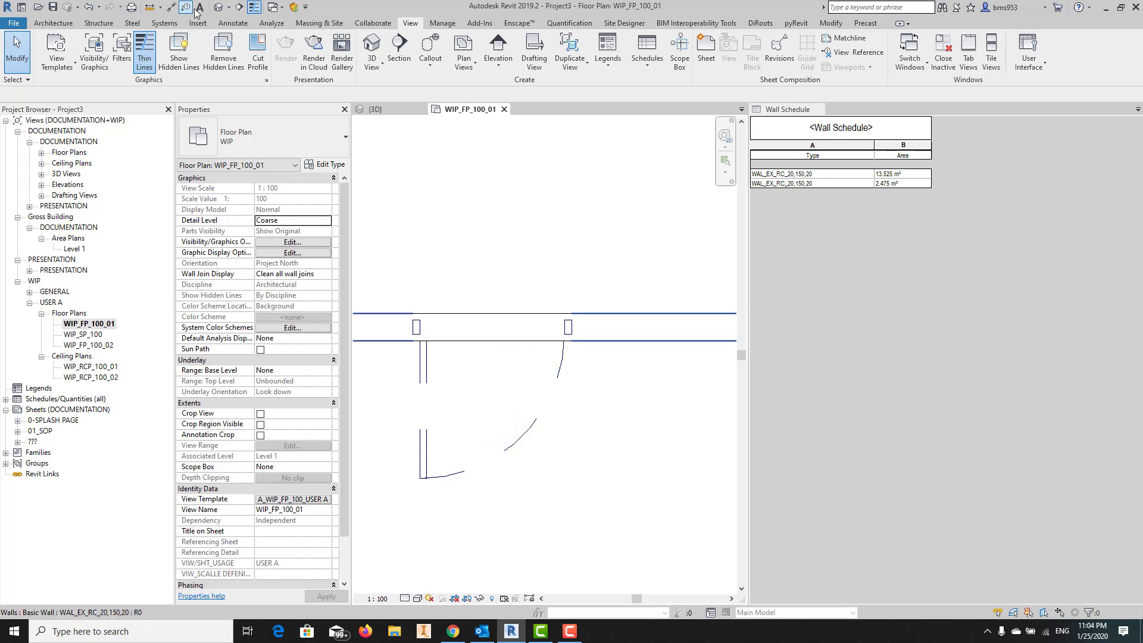
pyautogui.click(218, 8)
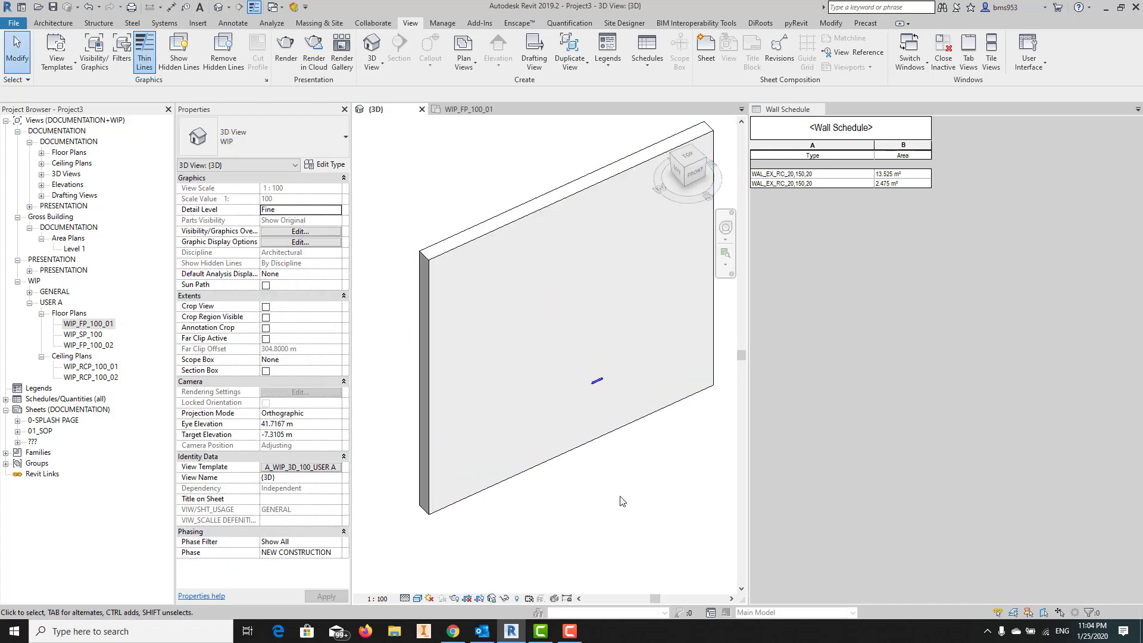
pyautogui.moveTo(615, 506); pyautogui.dragTo(597, 527, button='middle')
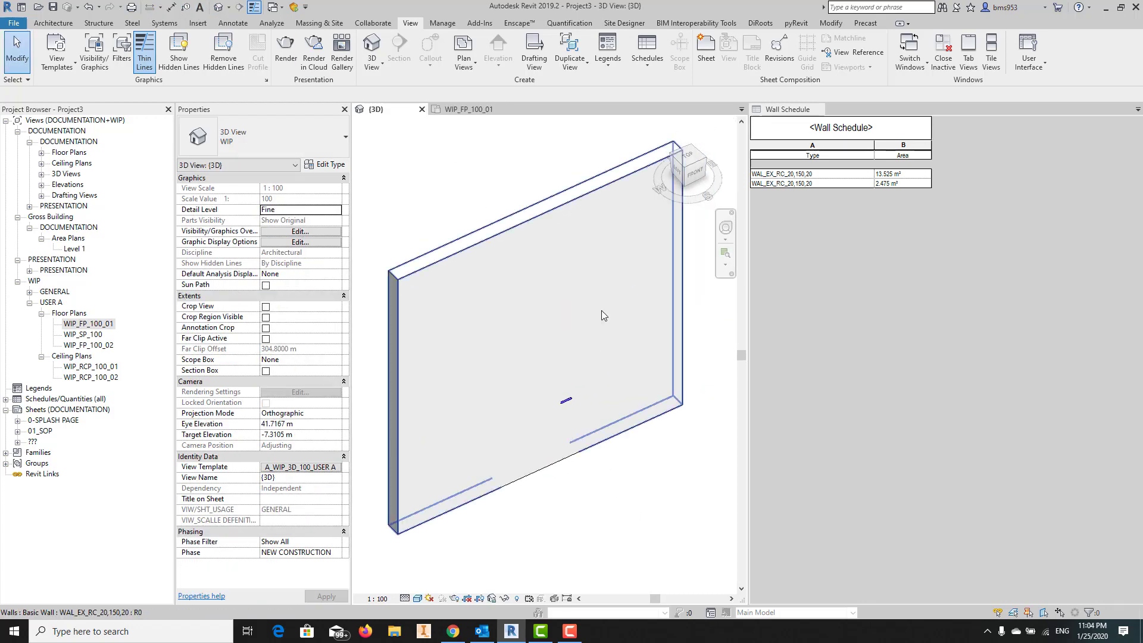
# Use Cut Geometry so the door cuts its opening through the wall
pyautogui.click(832, 23)
pyautogui.scroll(-2, 506, 248)
pyautogui.moveTo(484, 276); pyautogui.dragTo(476, 315, button='middle')
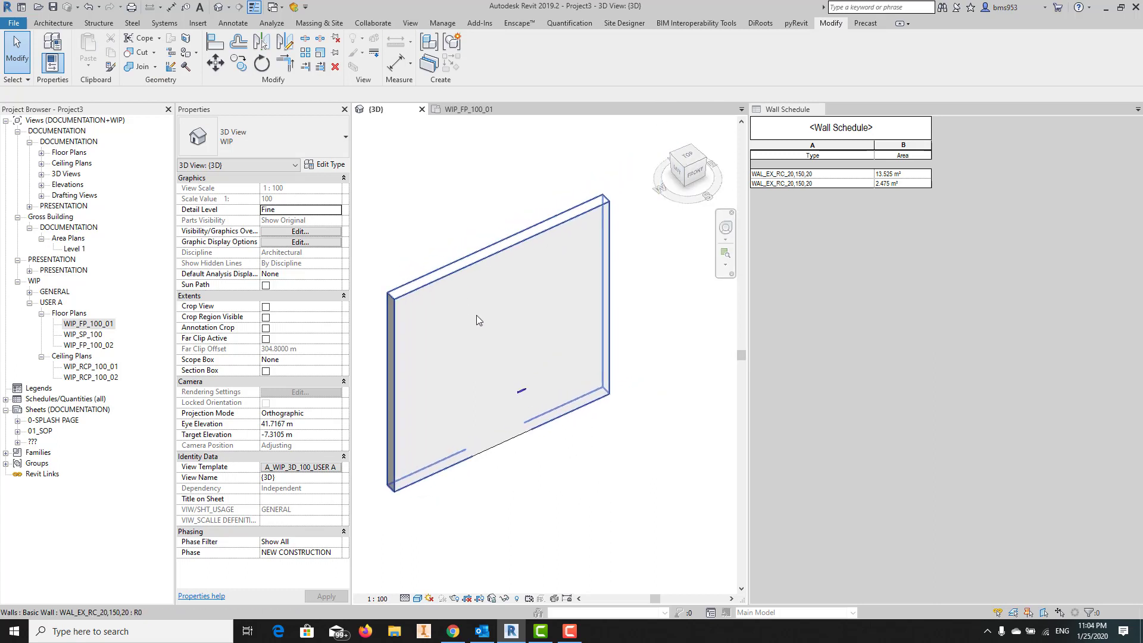
pyautogui.click(138, 52)
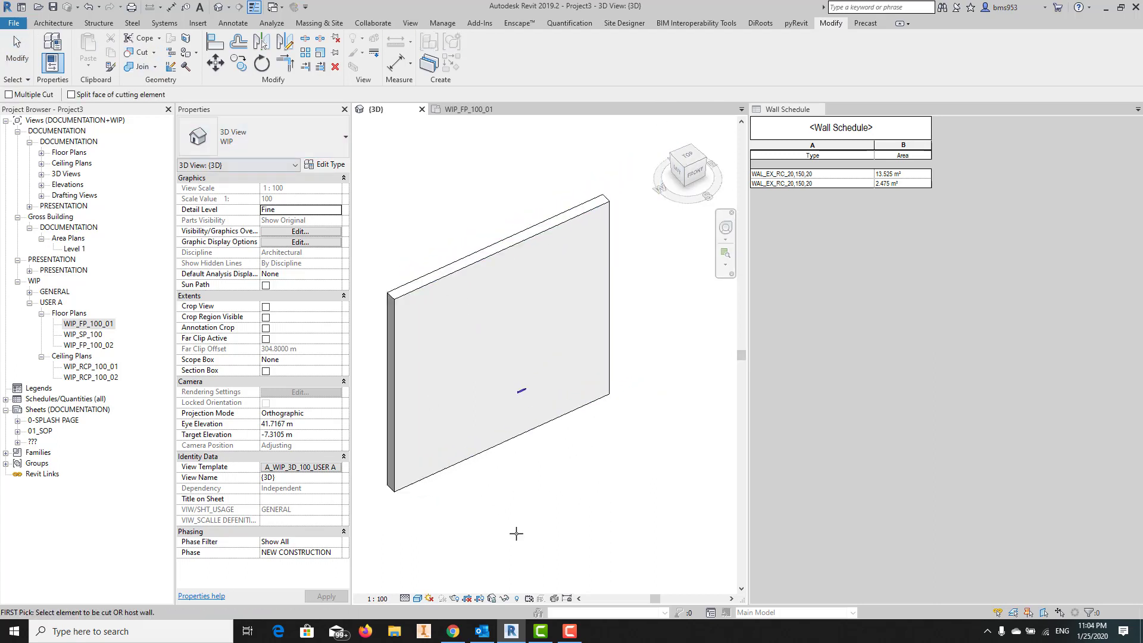
pyautogui.click(500, 451)
pyautogui.click(442, 468)
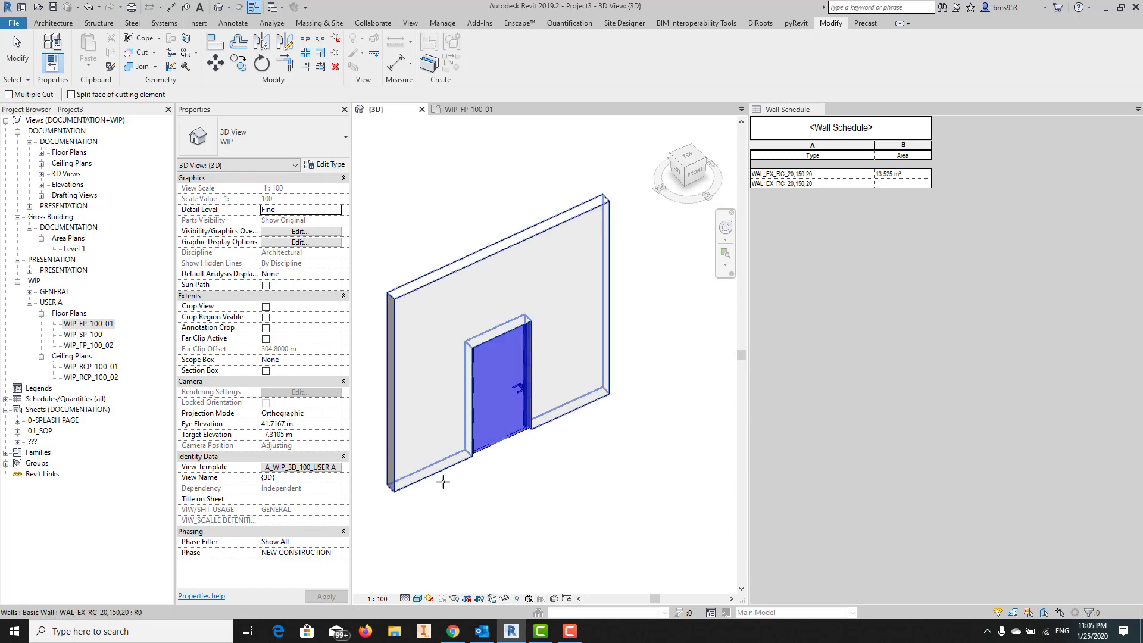
pyautogui.press('Escape')
# Set the 3D view's Phase Filter to Show Complete, hiding the door to reveal the void
pyautogui.scroll(5, 480, 430)
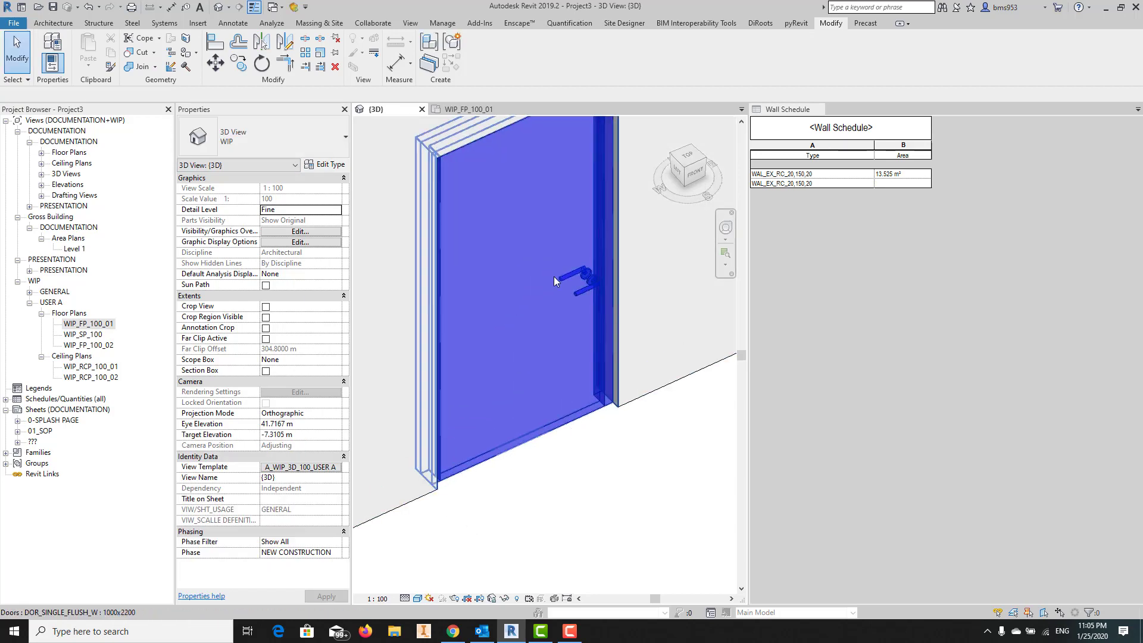
pyautogui.click(337, 546)
pyautogui.click(298, 567)
pyautogui.moveTo(641, 460)
pyautogui.keyDown('shift'); pyautogui.mouseDown(button='middle')
pyautogui.moveTo(455, 436)
pyautogui.moveTo(523, 485)
pyautogui.moveTo(531, 462)
pyautogui.mouseUp(button='middle'); pyautogui.keyUp('shift')
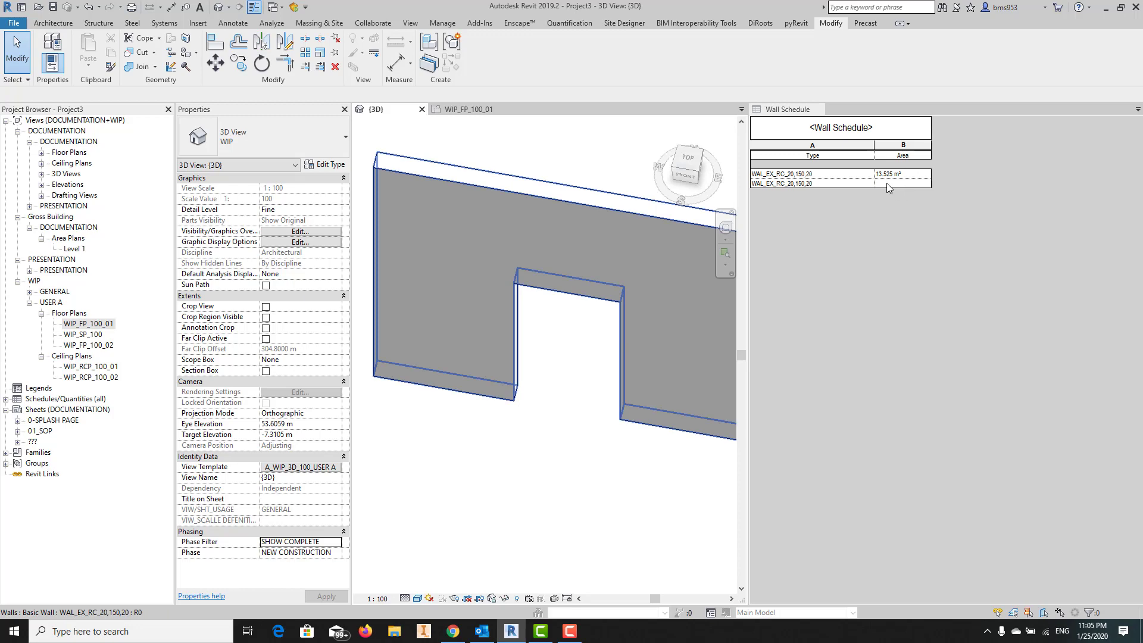
pyautogui.doubleClick(83, 323)
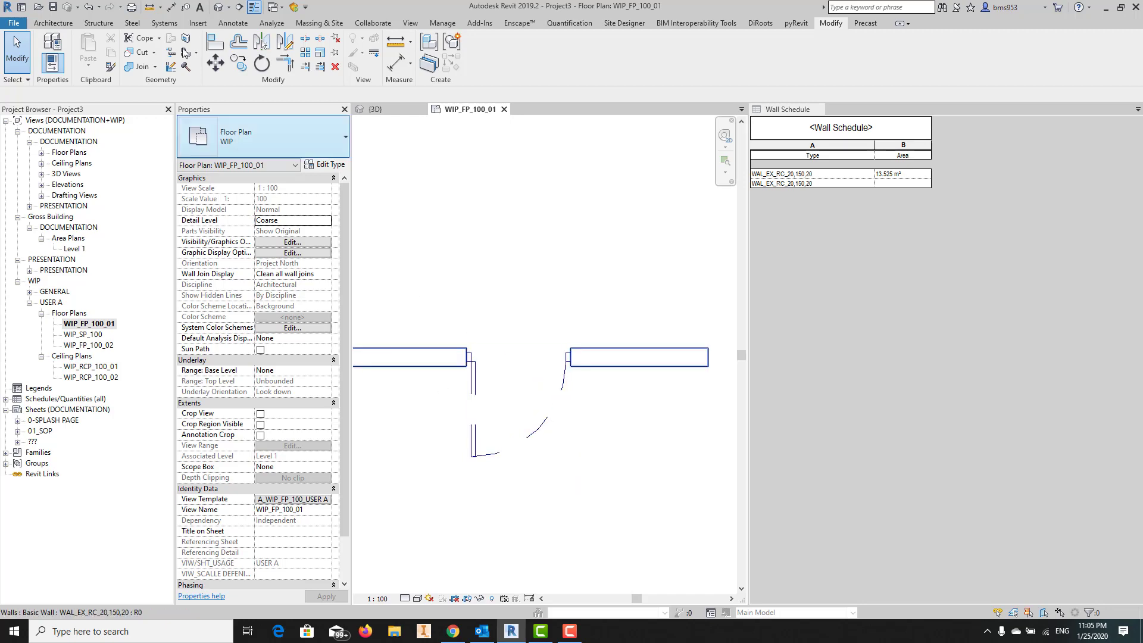
pyautogui.click(215, 11)
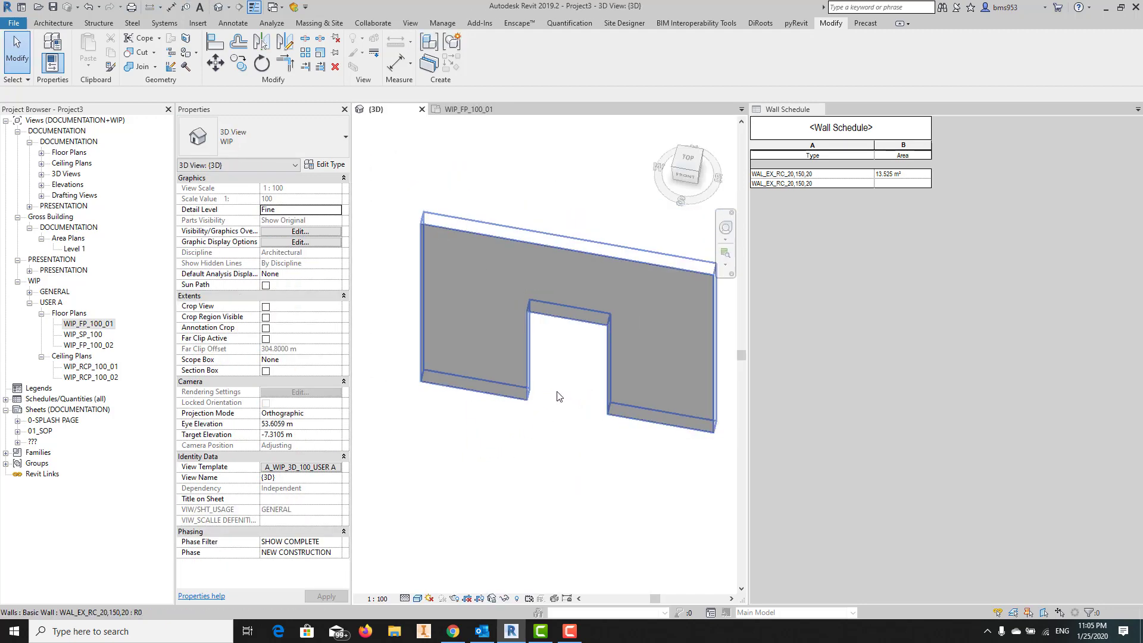
pyautogui.keyDown('shift'); pyautogui.moveTo(544, 446); pyautogui.dragTo(292, 399, button='middle'); pyautogui.keyUp('shift')
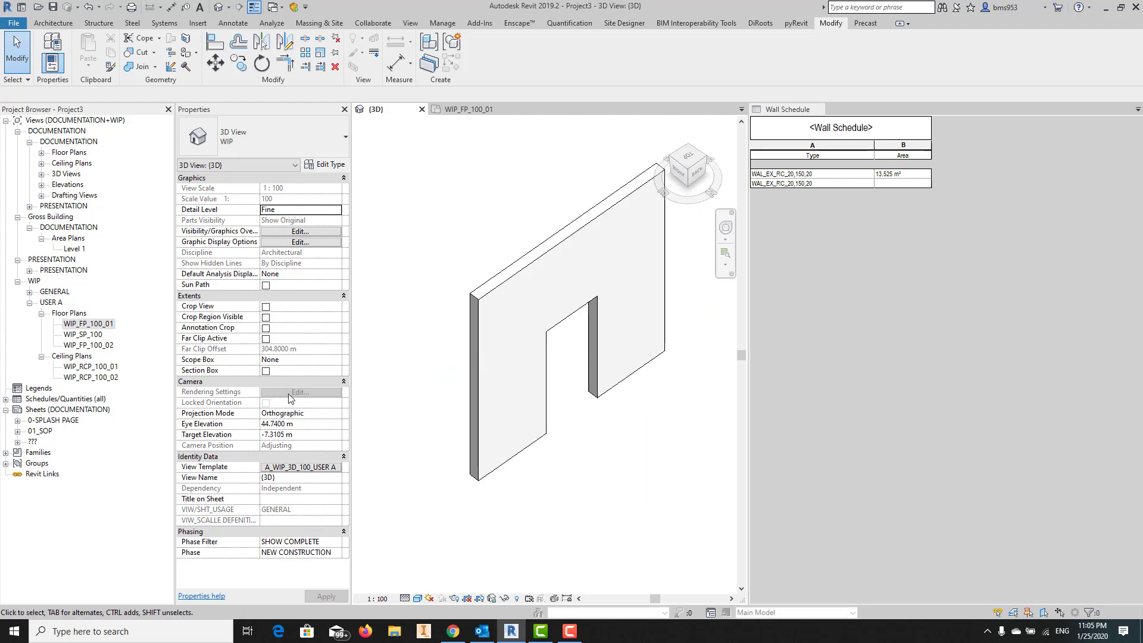
pyautogui.scroll(-3, 446, 389)
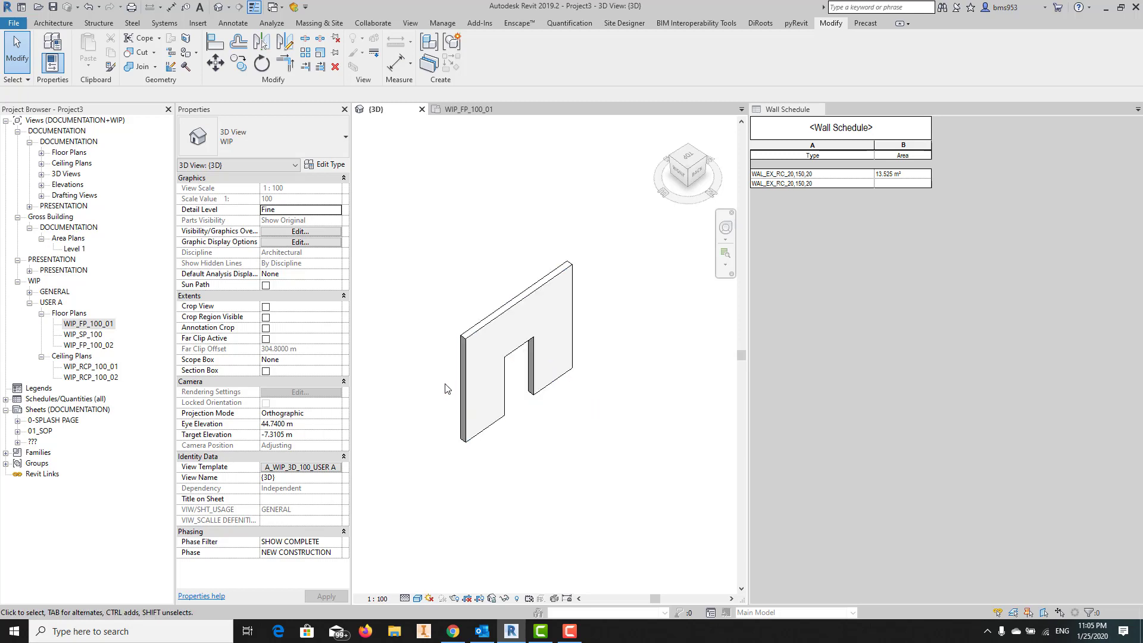
pyautogui.click(499, 328)
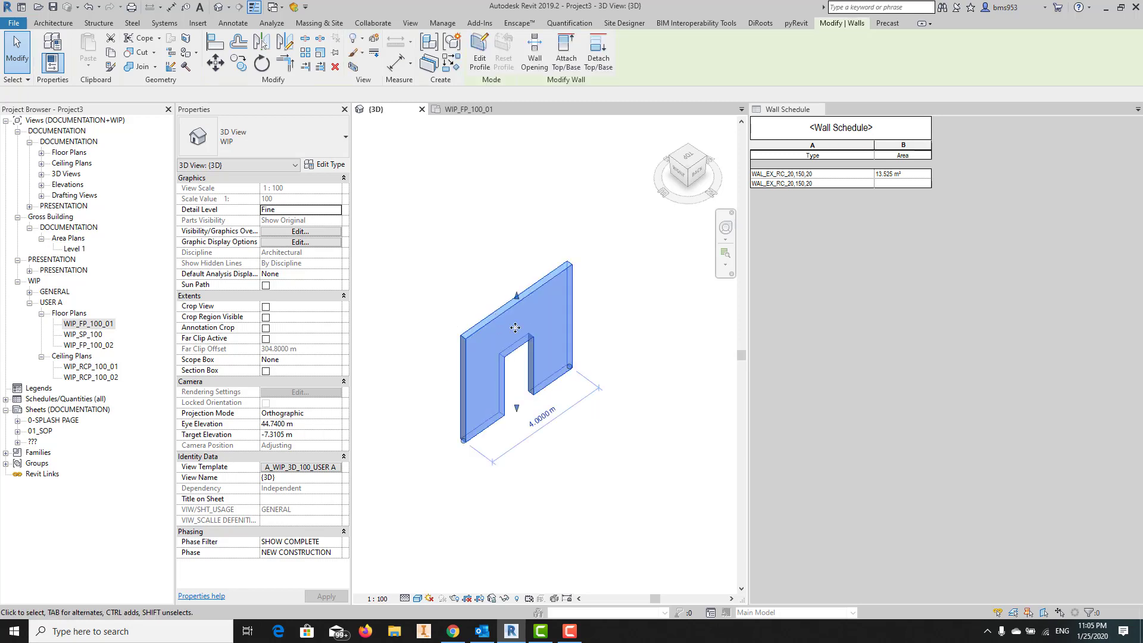
pyautogui.moveTo(476, 373); pyautogui.dragTo(370, 322)
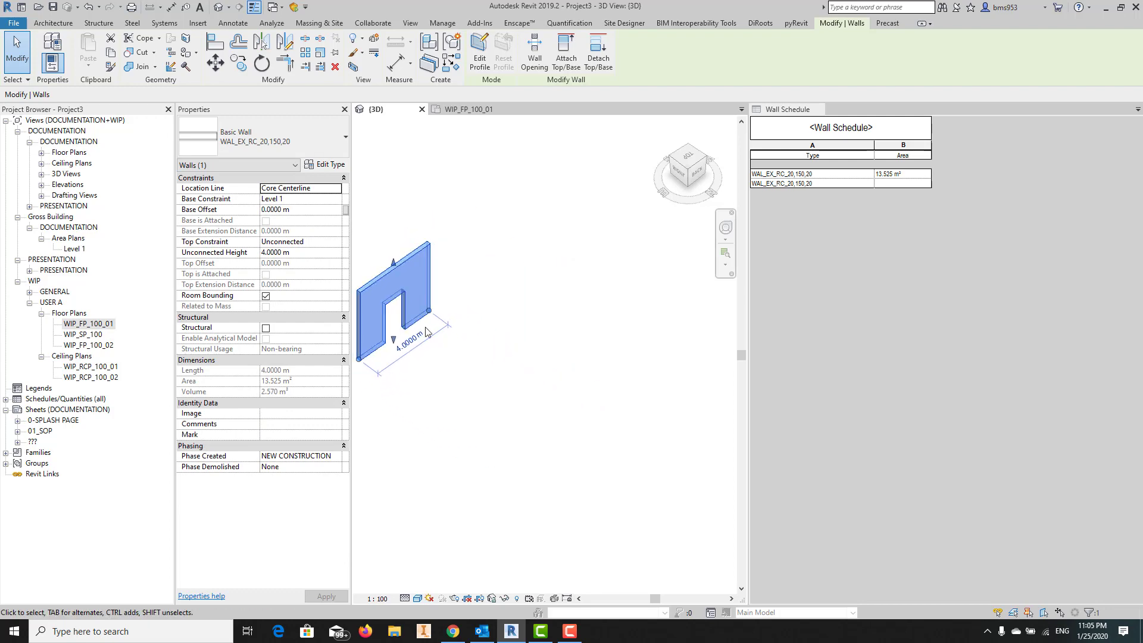
pyautogui.hotkey('ctrl', 'z')
pyautogui.press('Escape')
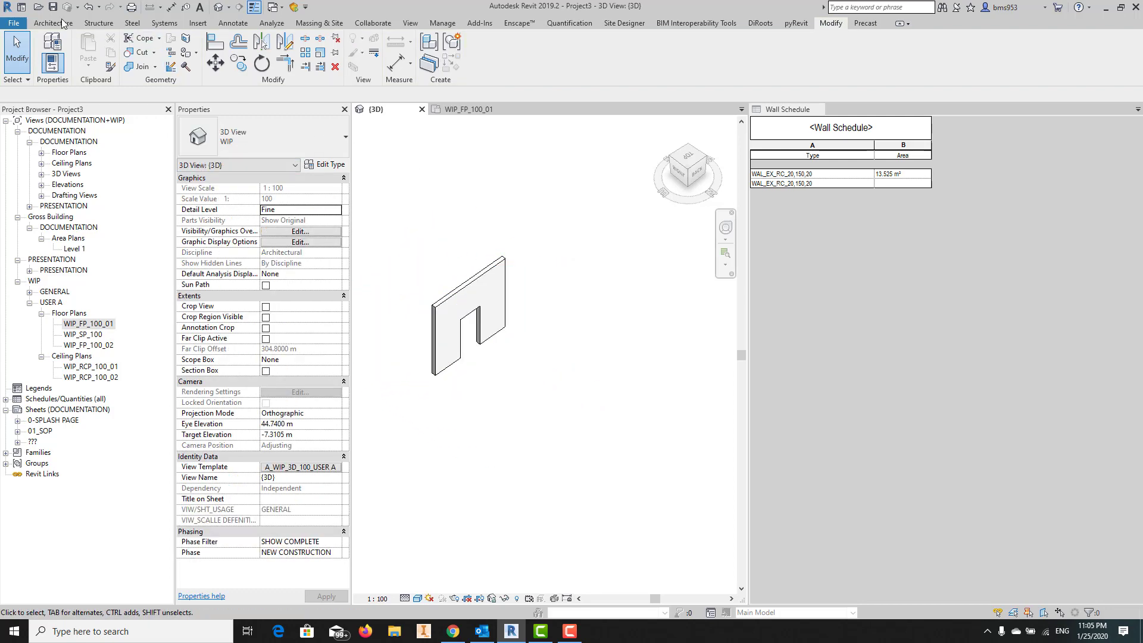
pyautogui.click(53, 22)
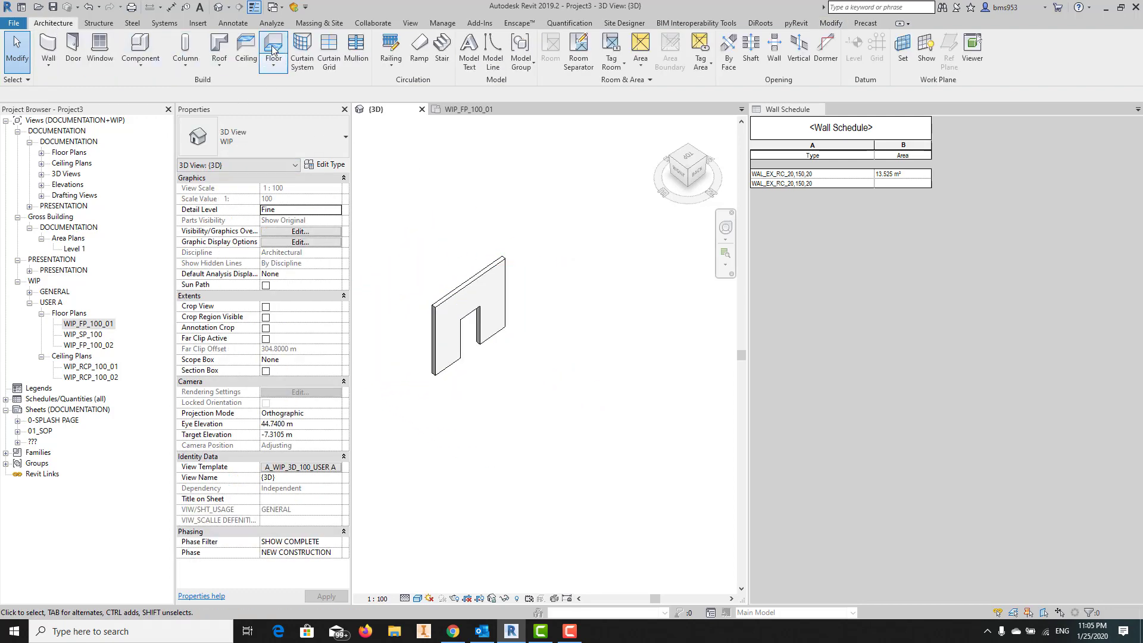
# Sketch a rectangular FLR_RC_300 floor boundary and finish it, giving a 12.580 m² slab
pyautogui.click(579, 39)
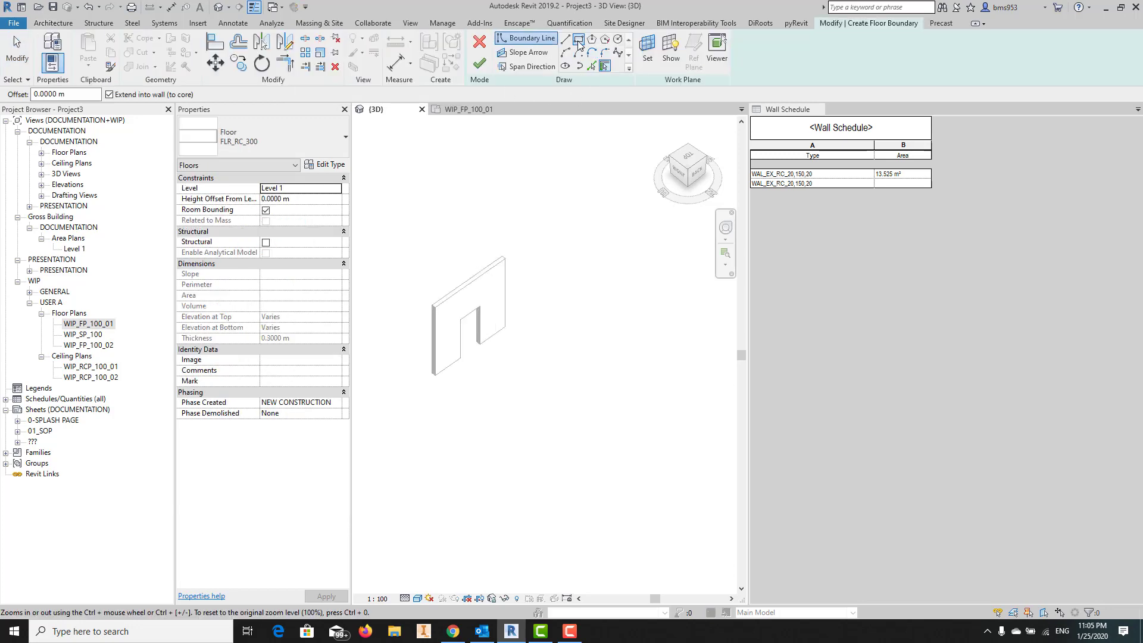
pyautogui.click(553, 330)
pyautogui.click(554, 415)
pyautogui.click(480, 63)
pyautogui.moveTo(653, 434); pyautogui.dragTo(608, 485, button='middle')
pyautogui.moveTo(531, 432); pyautogui.dragTo(563, 434, button='middle')
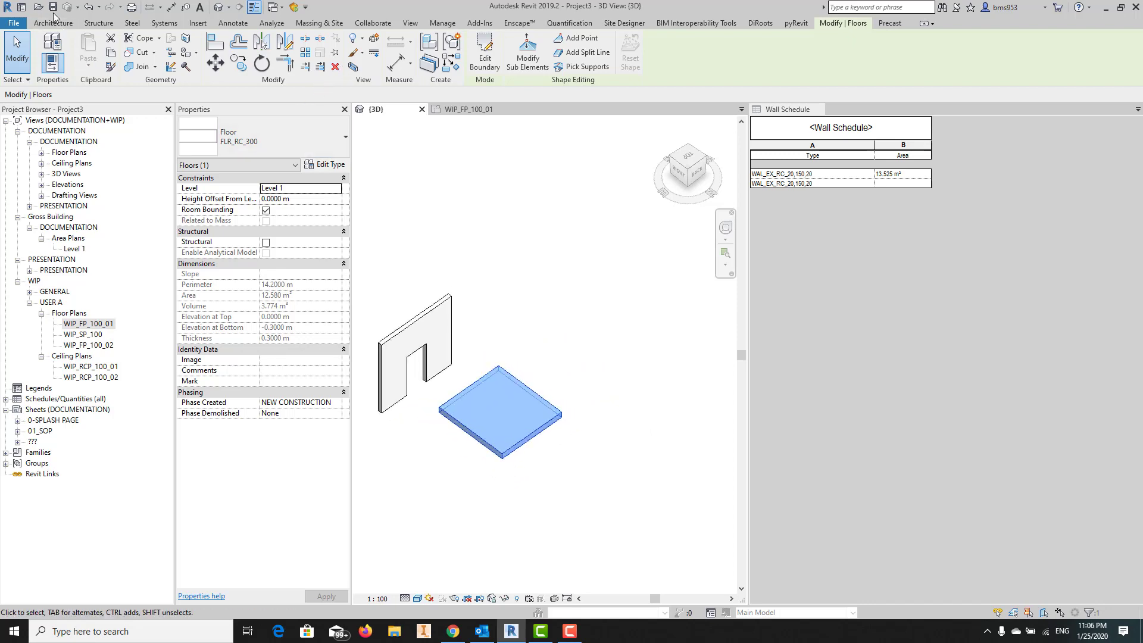
# Draw a new wall with the WA command
pyautogui.click(523, 327)
pyautogui.press('w')
pyautogui.press('a')
pyautogui.click(502, 326)
pyautogui.click(526, 312)
pyautogui.scroll(2, 532, 306)
pyautogui.press('Escape')
pyautogui.press('Escape')
# Copy the new wall 0.8 m along itself so the two overlap
pyautogui.click(498, 295)
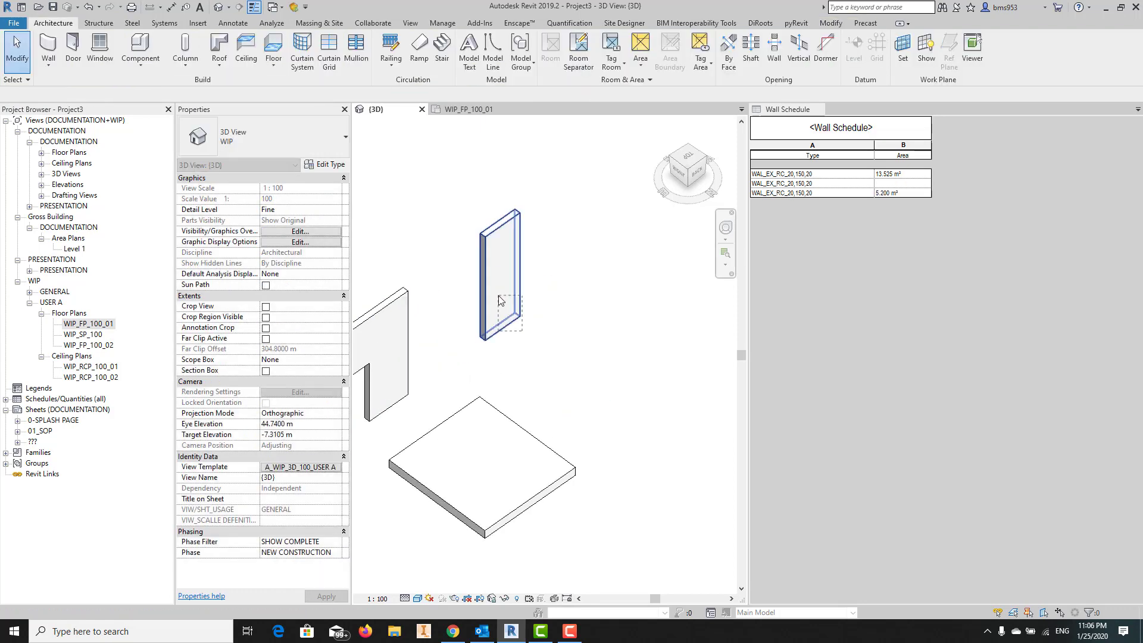
pyautogui.press('c')
pyautogui.press('o')
pyautogui.click(517, 339)
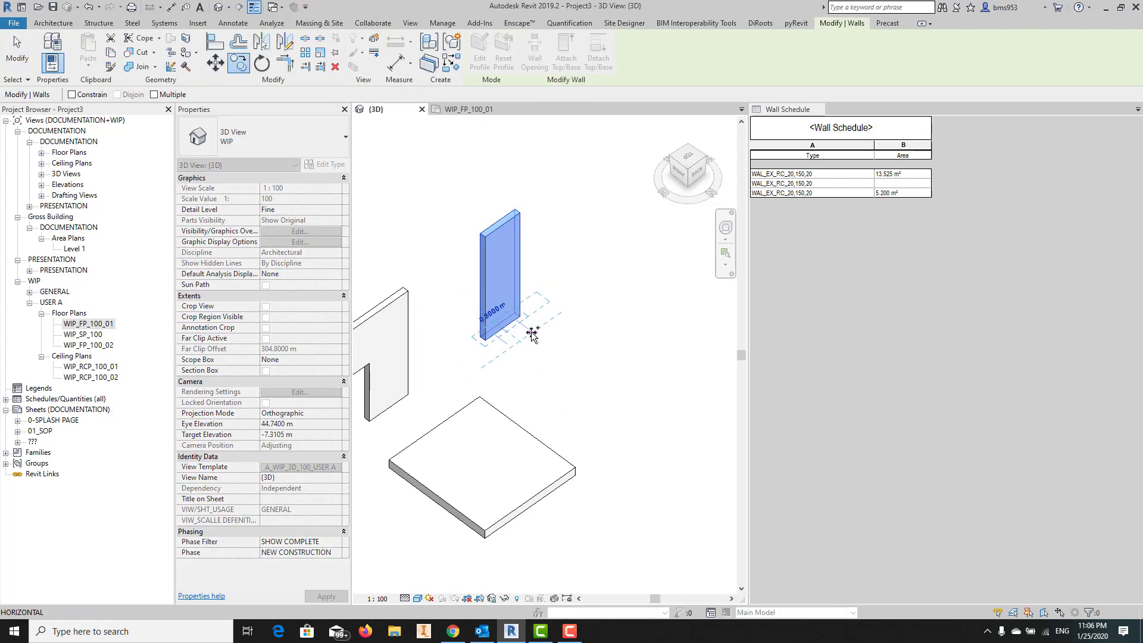
pyautogui.click(537, 326)
pyautogui.click(546, 333)
pyautogui.scroll(3, 485, 167)
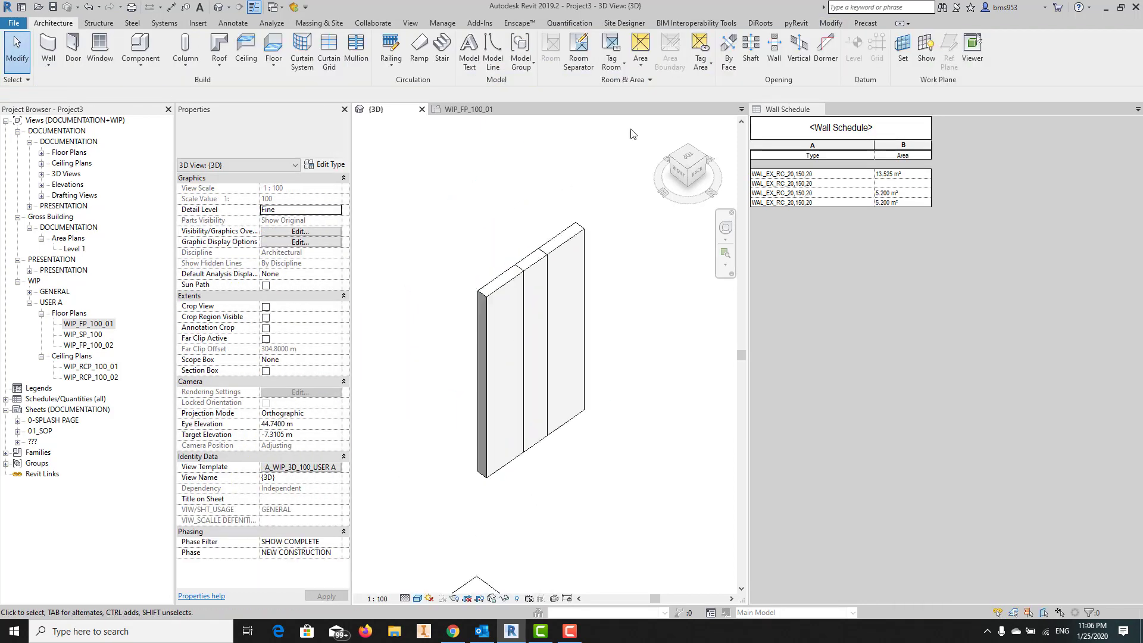
# Cut the second wall with the left wall using Cut Geometry
pyautogui.click(827, 26)
pyautogui.click(157, 57)
pyautogui.click(526, 267)
pyautogui.click(553, 246)
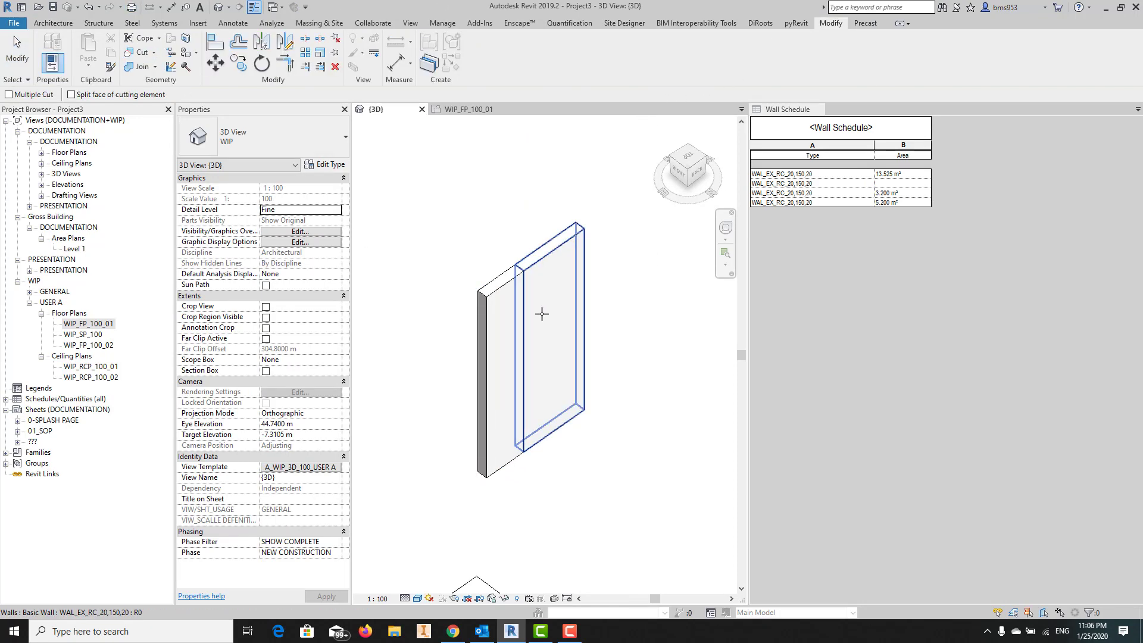
pyautogui.scroll(-2, 510, 281)
pyautogui.press('Escape')
pyautogui.scroll(2, 582, 231)
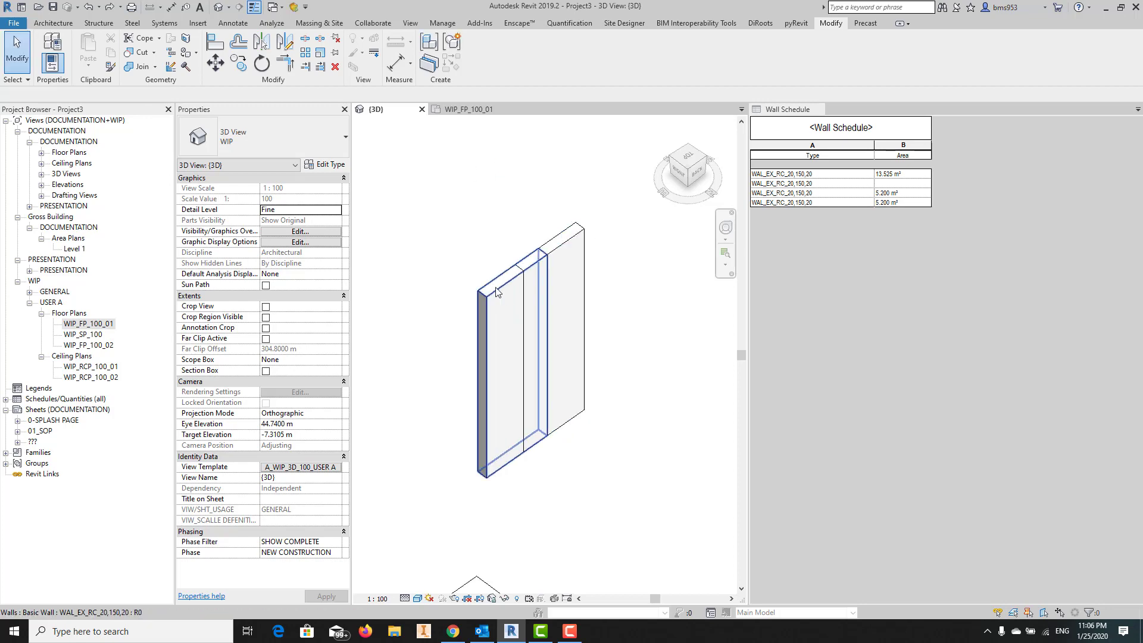
pyautogui.scroll(-2, 524, 333)
# Sketch a small rectangular floor boundary and finish the floor
pyautogui.click(493, 427)
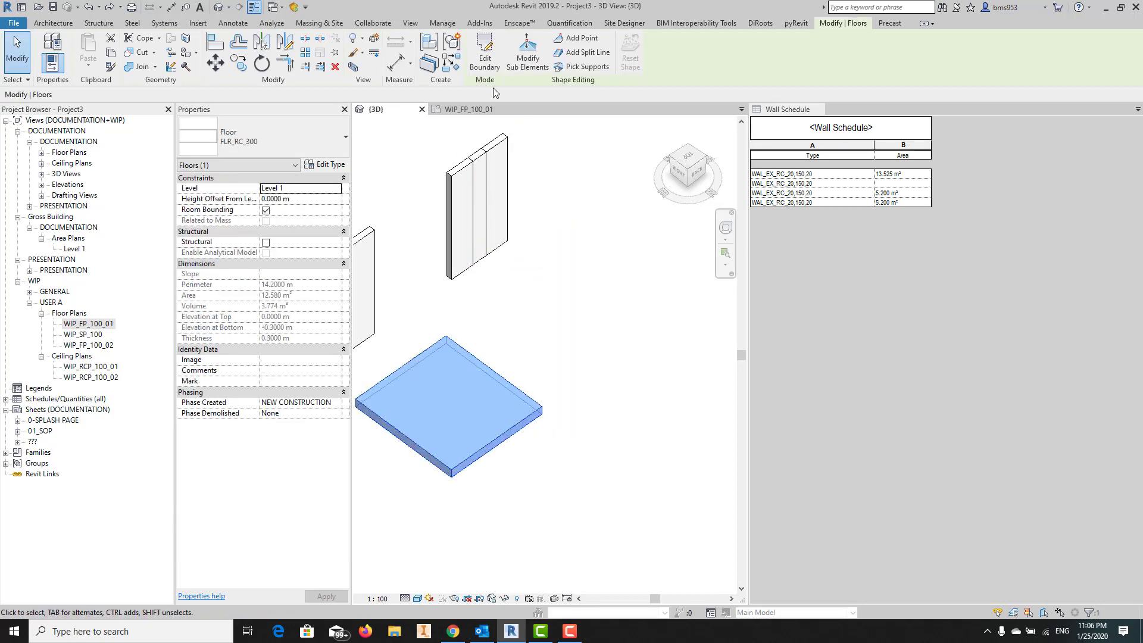
pyautogui.click(491, 62)
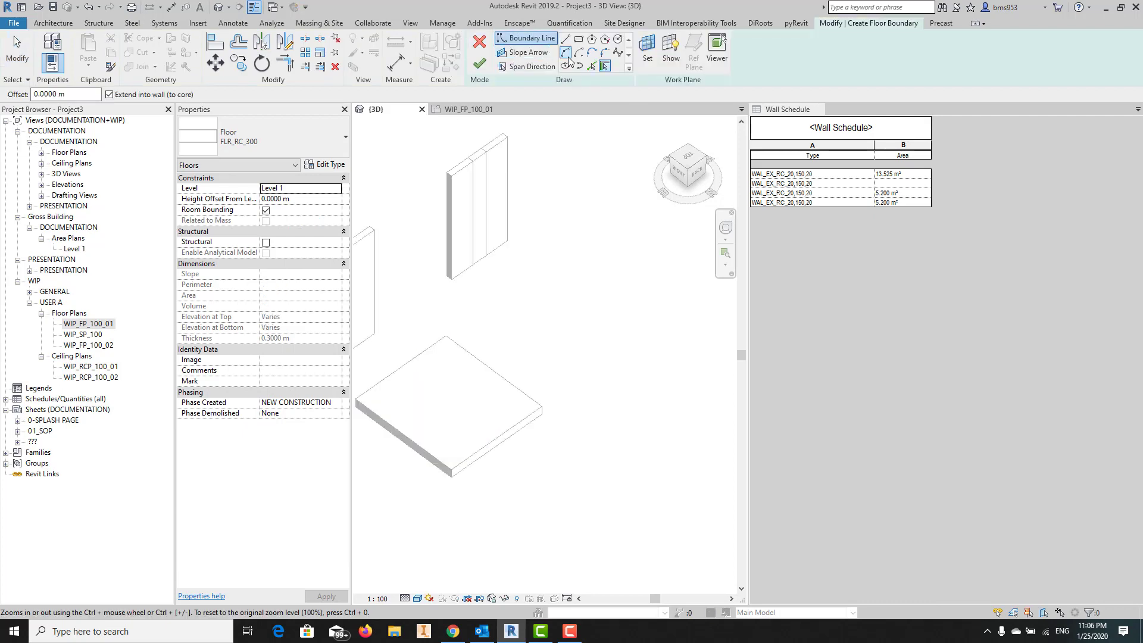
pyautogui.click(579, 40)
pyautogui.click(445, 378)
pyautogui.click(456, 411)
pyautogui.click(481, 67)
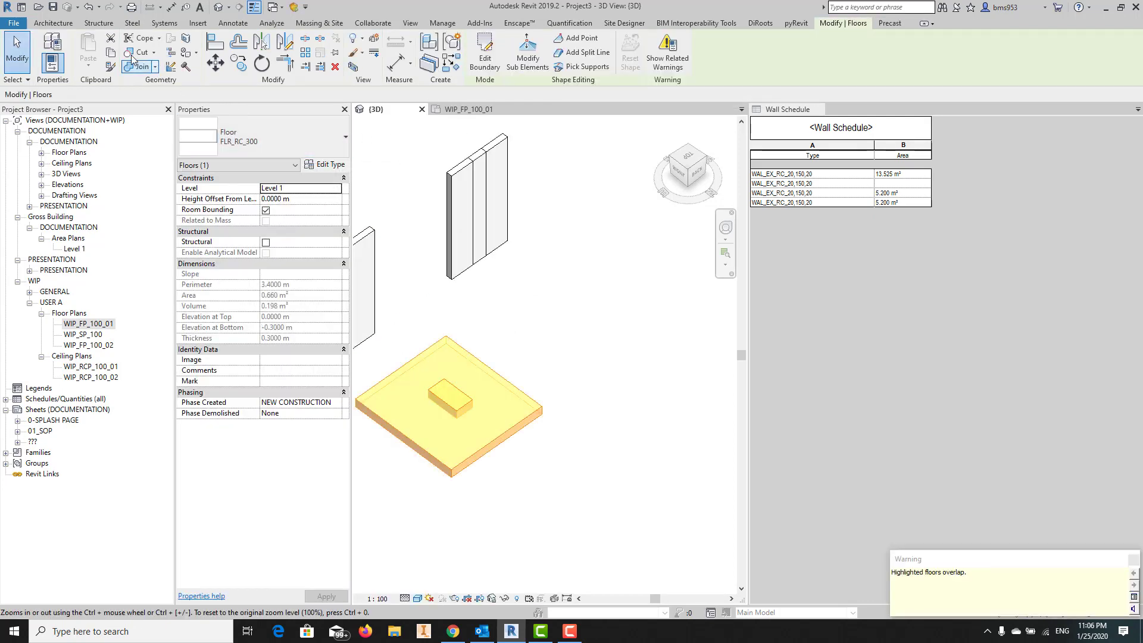
# Cut the large floor slab with the small floor using Cut Geometry
pyautogui.press('Escape')
pyautogui.click(139, 52)
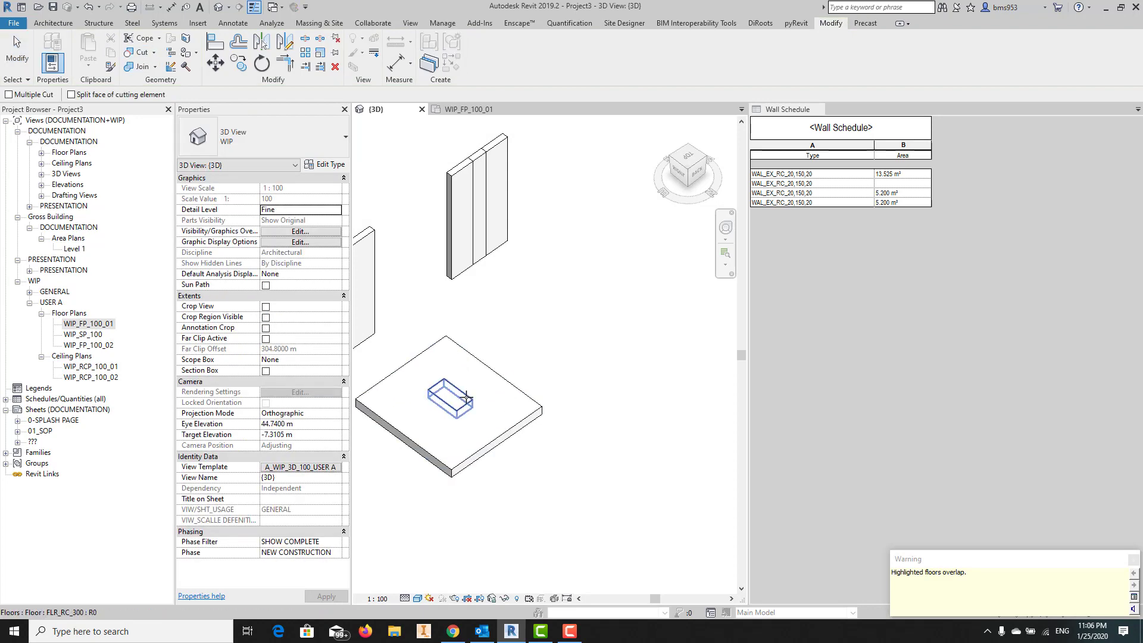
pyautogui.click(483, 363)
pyautogui.click(456, 386)
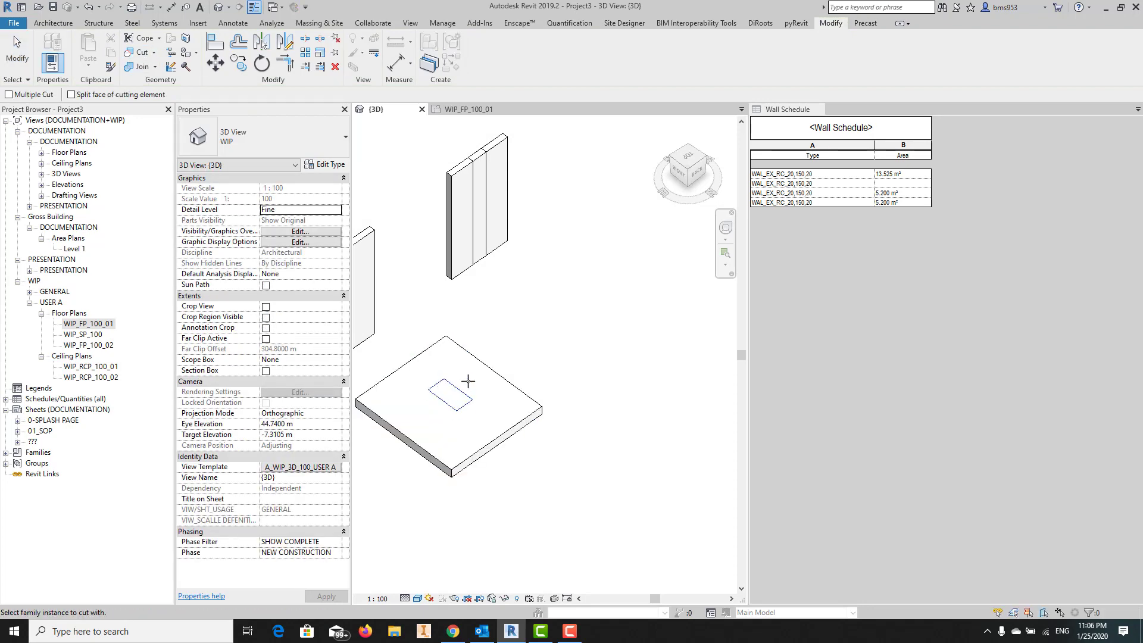
pyautogui.press('Escape')
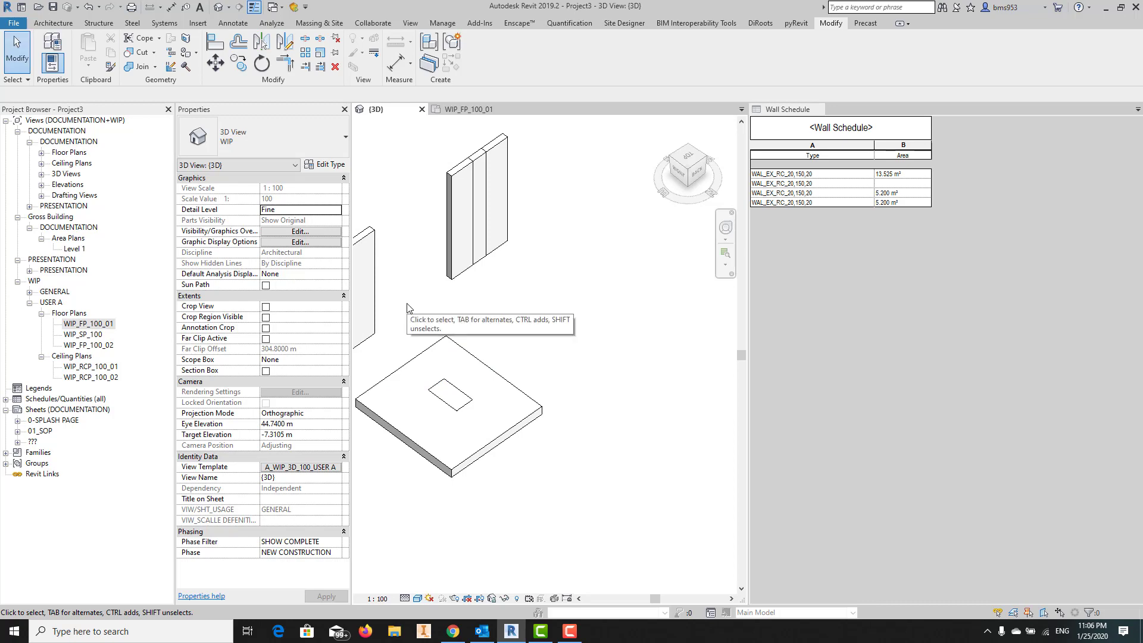
pyautogui.scroll(-3, 492, 414)
# Delete both floors and the right-hand wall
pyautogui.moveTo(546, 236); pyautogui.dragTo(447, 475)
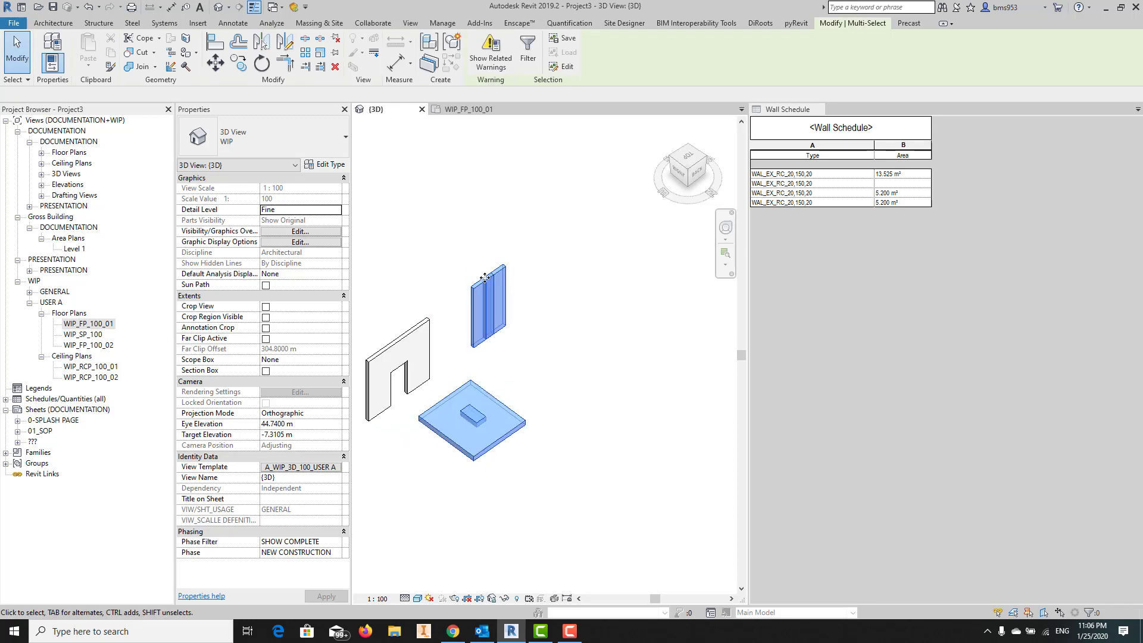
pyautogui.moveTo(523, 331); pyautogui.dragTo(562, 366, button='middle')
pyautogui.press('Delete')
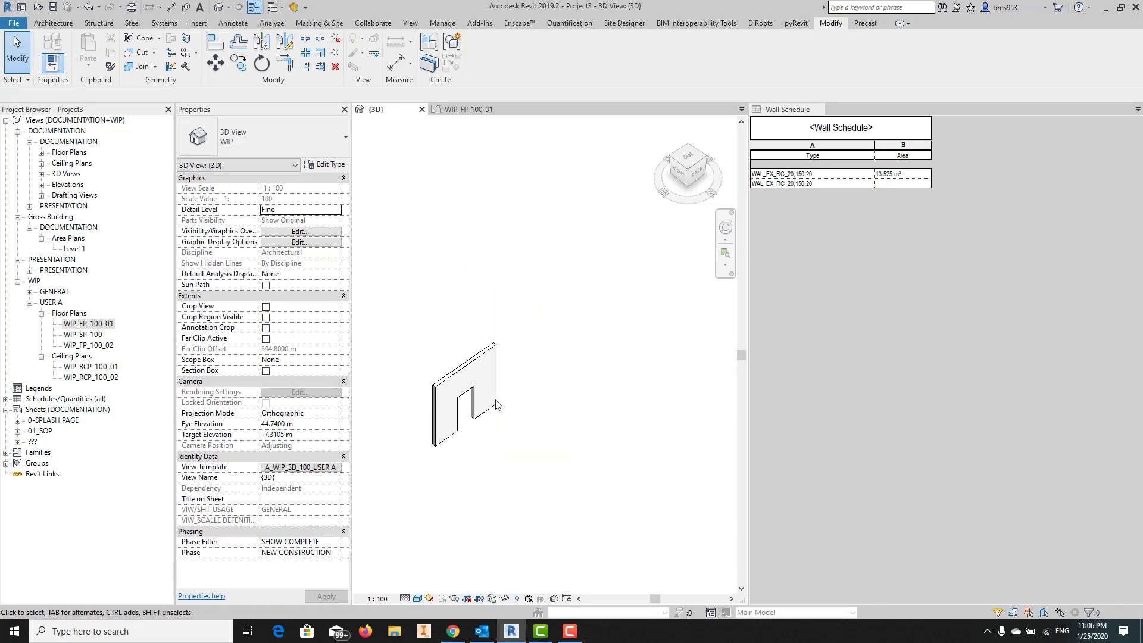
pyautogui.scroll(2, 476, 386)
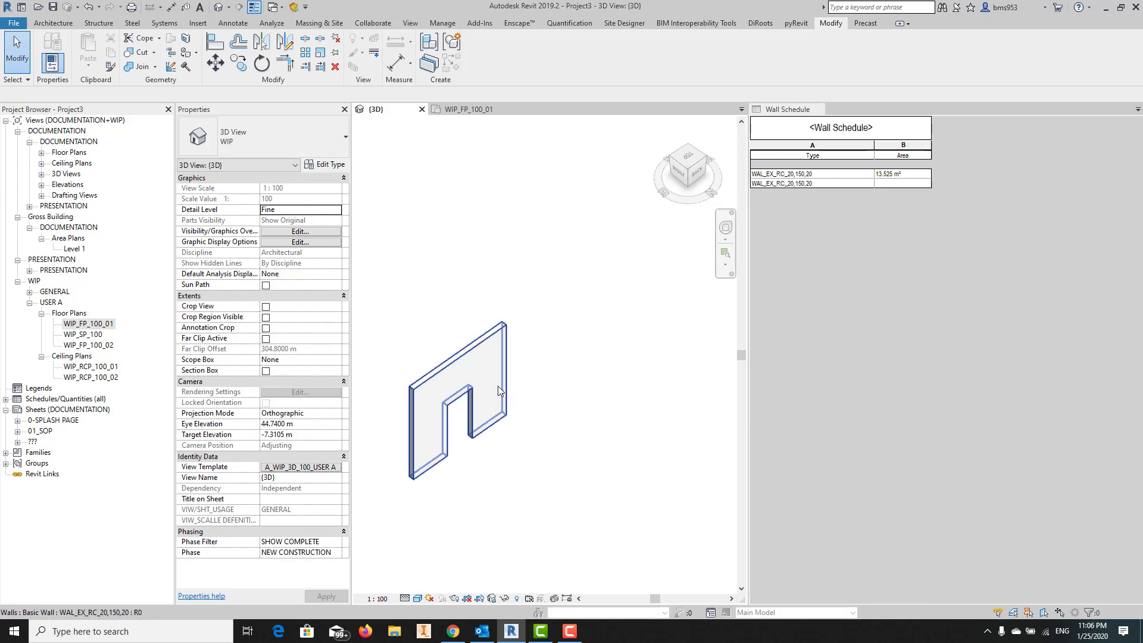
# Drag the door wall's end to lengthen it from 4.0 m to 7.4 m
pyautogui.click(507, 411)
pyautogui.moveTo(509, 420); pyautogui.dragTo(478, 449, button='middle')
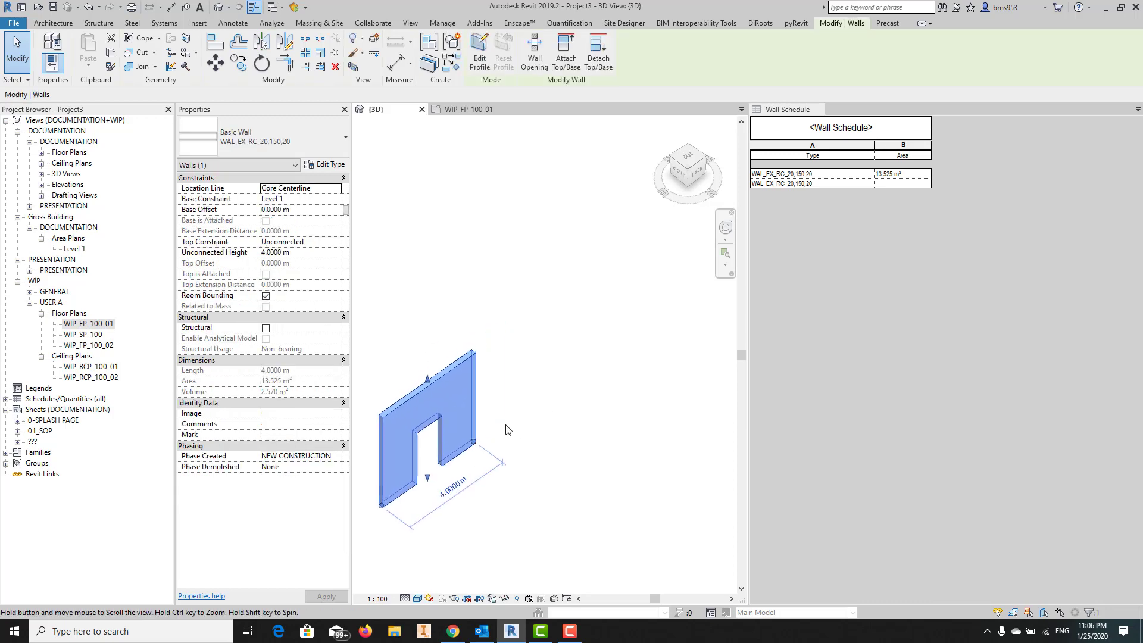
pyautogui.moveTo(478, 450); pyautogui.dragTo(574, 401)
pyautogui.scroll(3, 453, 344)
pyautogui.scroll(-3, 454, 344)
pyautogui.keyDown('shift'); pyautogui.moveTo(556, 327); pyautogui.dragTo(510, 255, button='middle'); pyautogui.keyUp('shift')
# Place a window in the wall to the right of the door
pyautogui.press('w')
pyautogui.press('n')
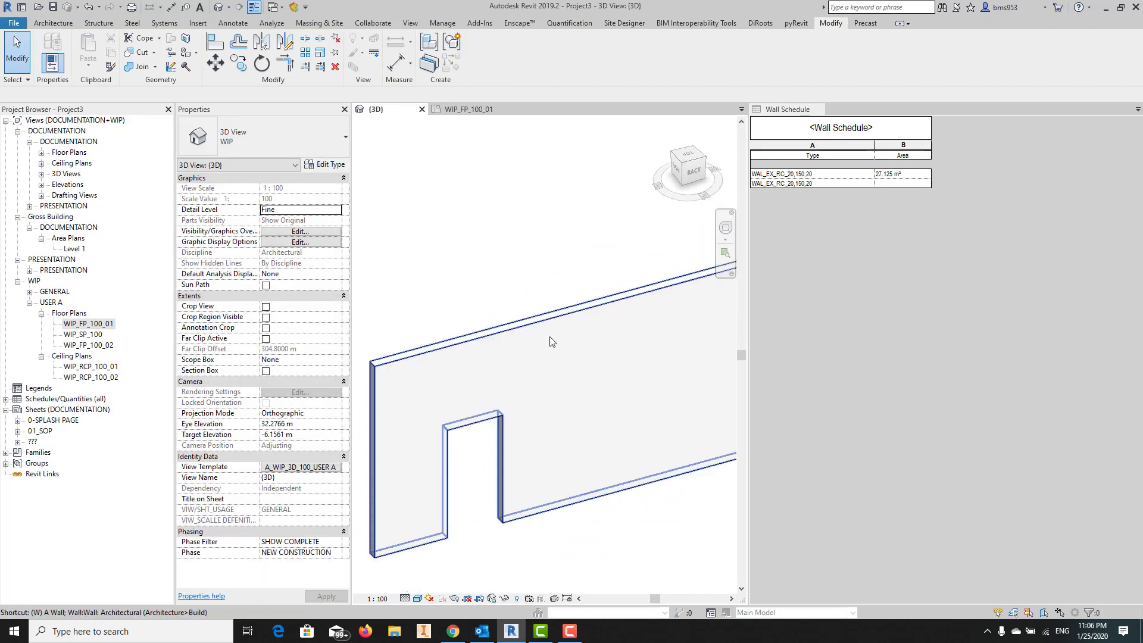
pyautogui.click(605, 416)
pyautogui.press('Escape')
pyautogui.press('Escape')
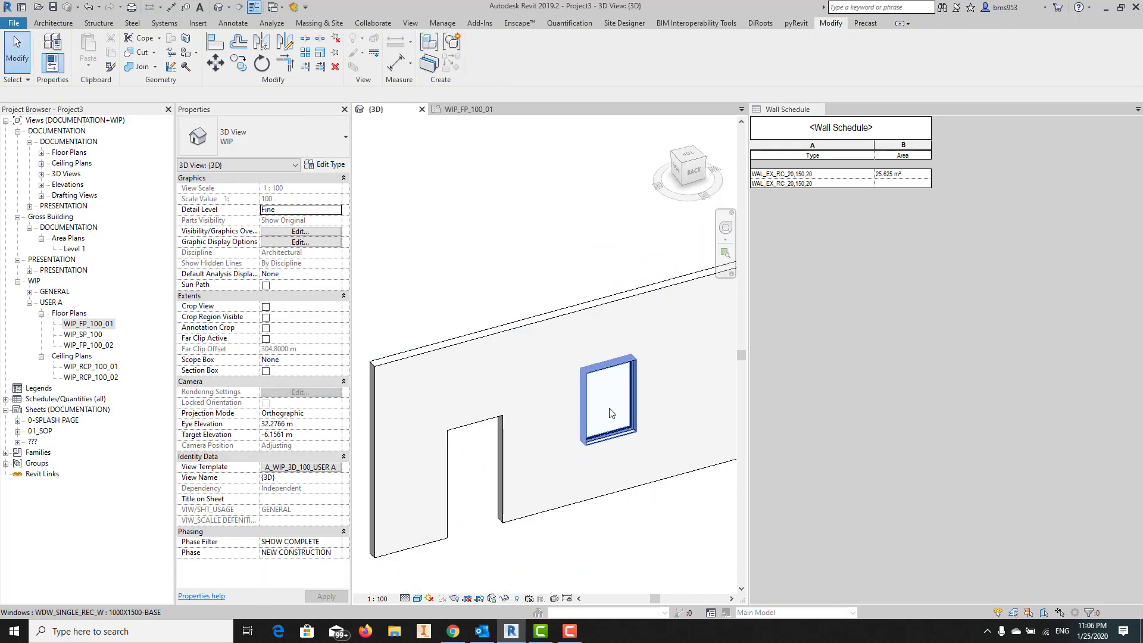
# Set the window's Phase Demolished to NEW CONSTRUCTION and select its infill panel
pyautogui.click(610, 405)
pyautogui.click(344, 318)
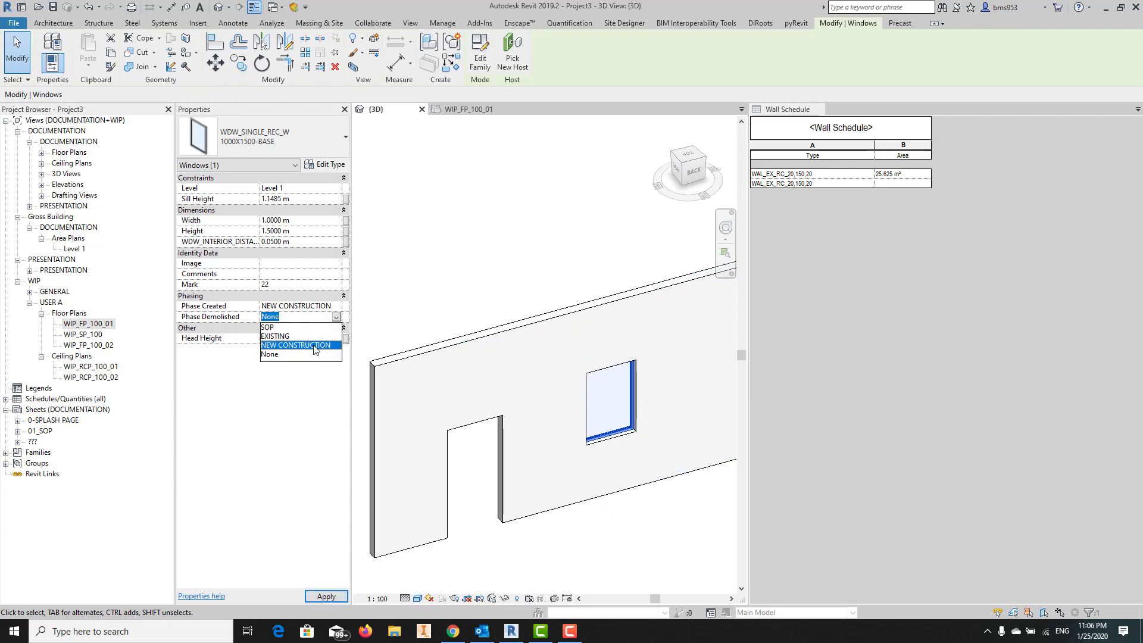
pyautogui.click(295, 349)
pyautogui.moveTo(572, 304); pyautogui.dragTo(476, 333, button='middle')
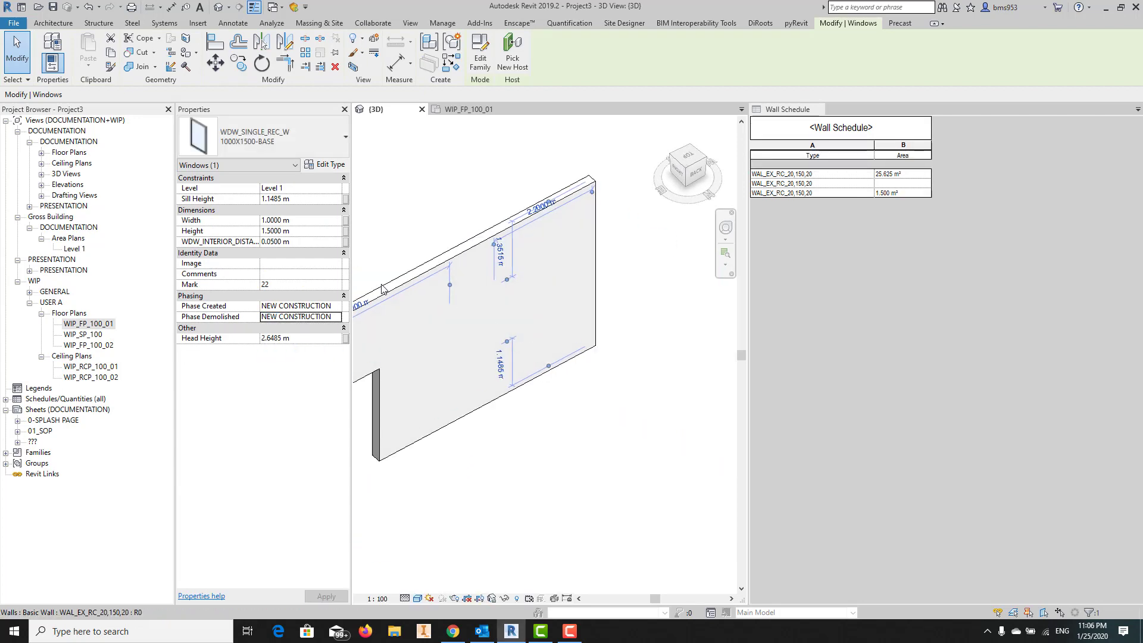
pyautogui.moveTo(506, 411); pyautogui.dragTo(541, 456, button='middle')
pyautogui.click(617, 505)
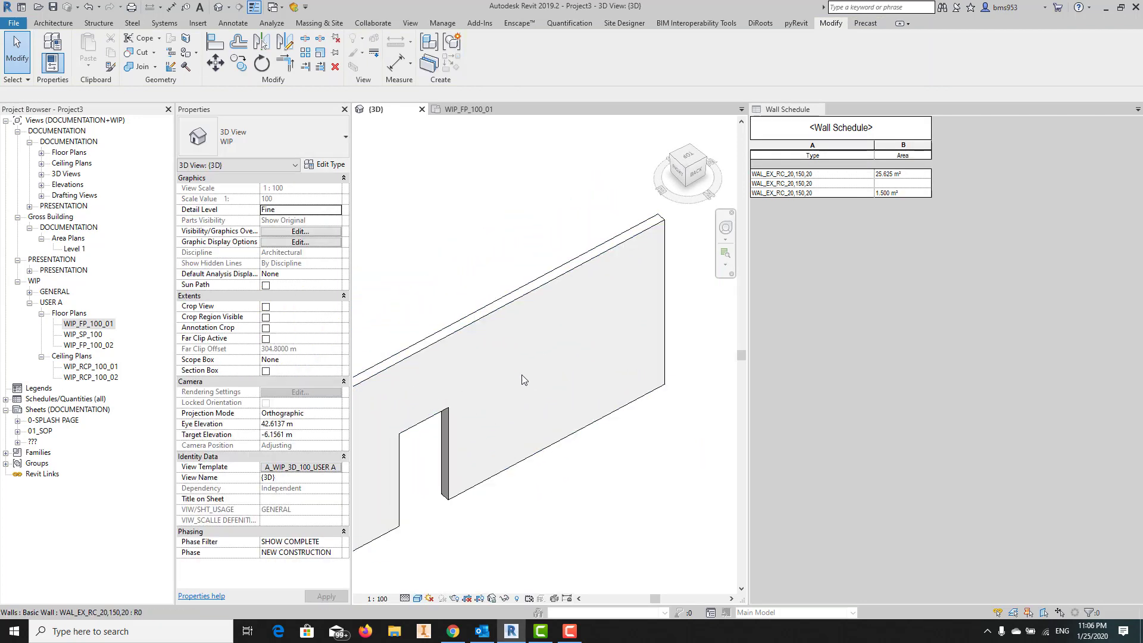
pyautogui.click(530, 383)
pyautogui.keyDown('shift'); pyautogui.moveTo(536, 377); pyautogui.dragTo(546, 367, button='middle'); pyautogui.keyUp('shift')
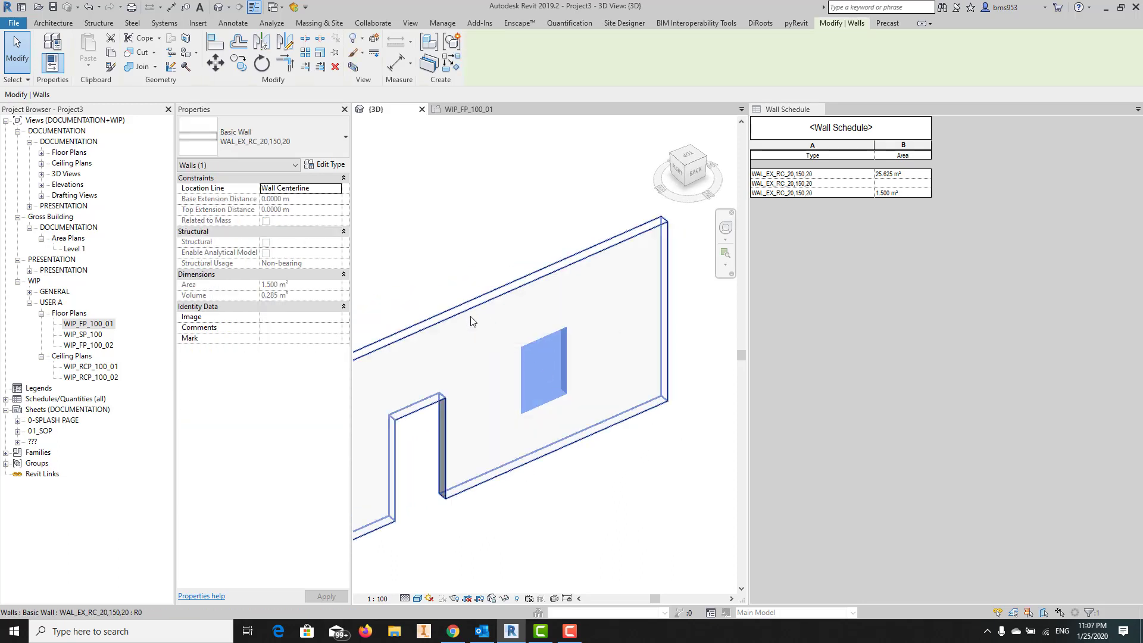
# Try cutting the wall with the infill panel, then undo and cancel
pyautogui.click(139, 54)
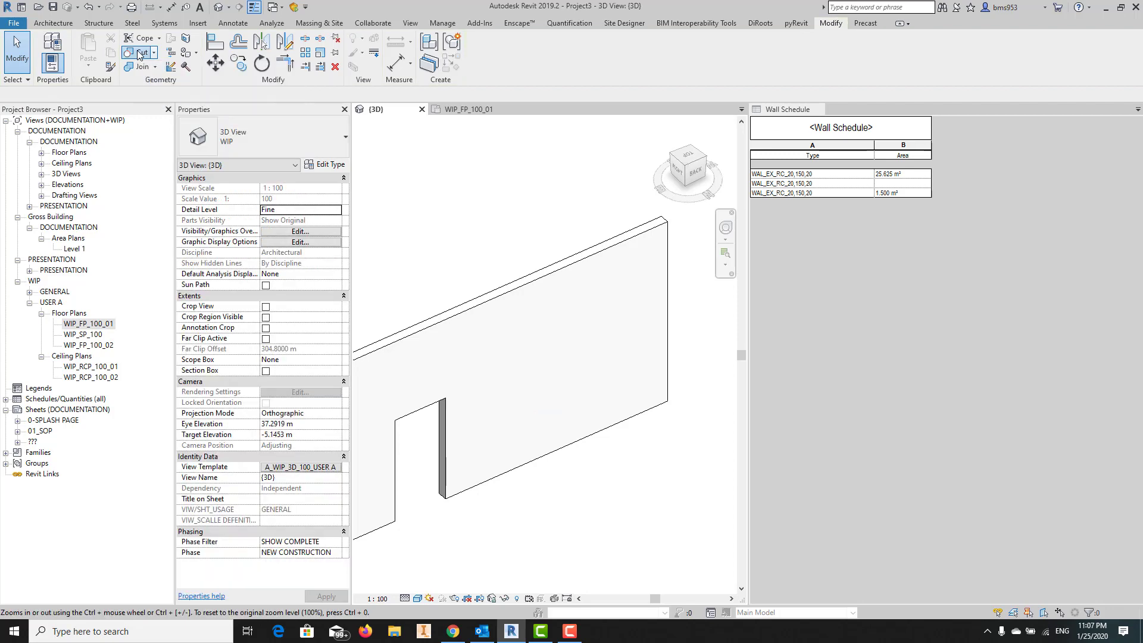
pyautogui.click(536, 364)
pyautogui.click(485, 301)
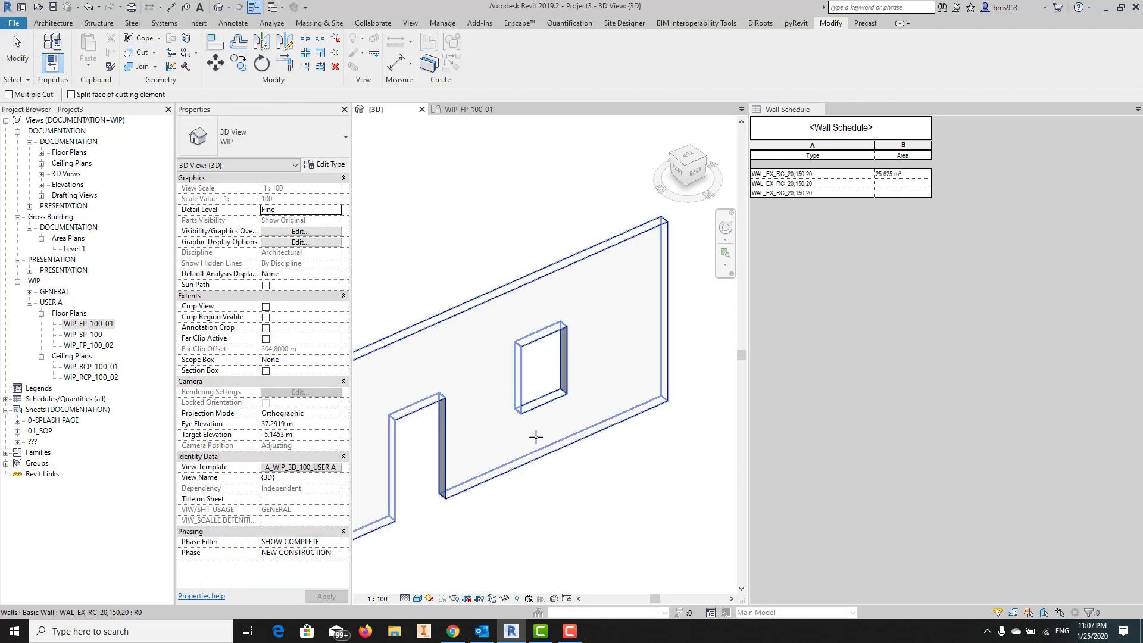
pyautogui.hotkey('ctrl', 'z')
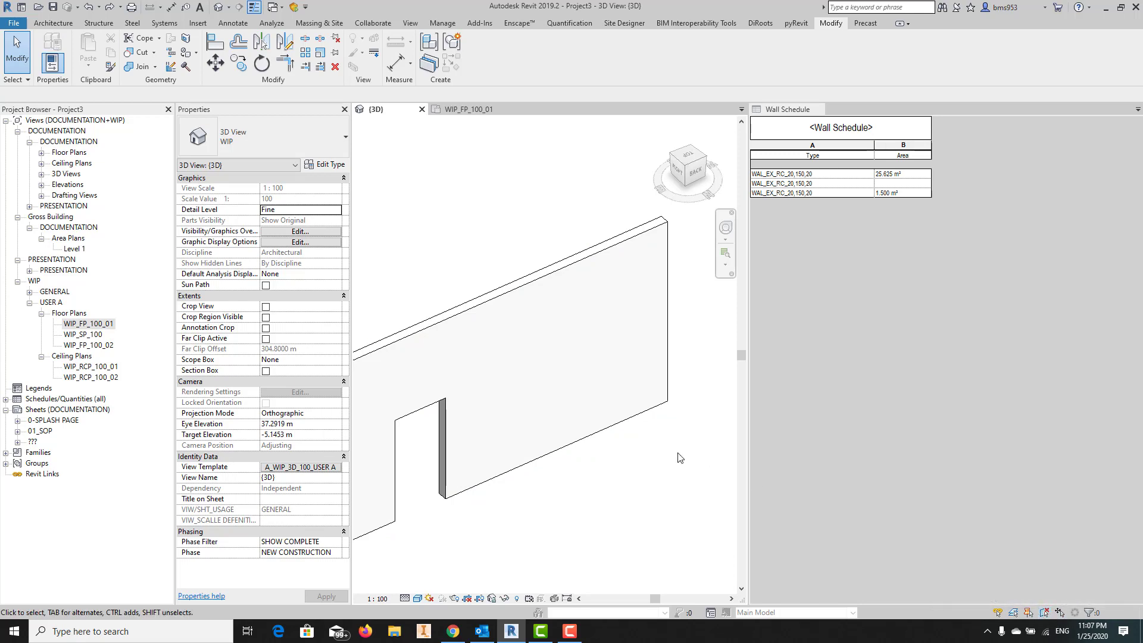
pyautogui.click(132, 53)
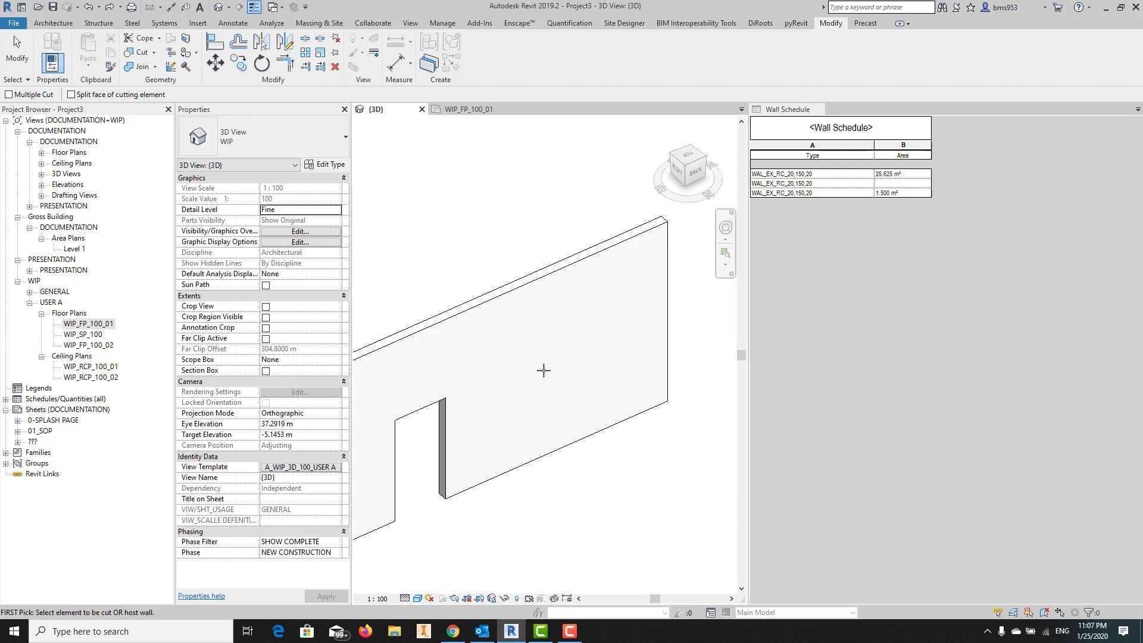
pyautogui.press('Escape')
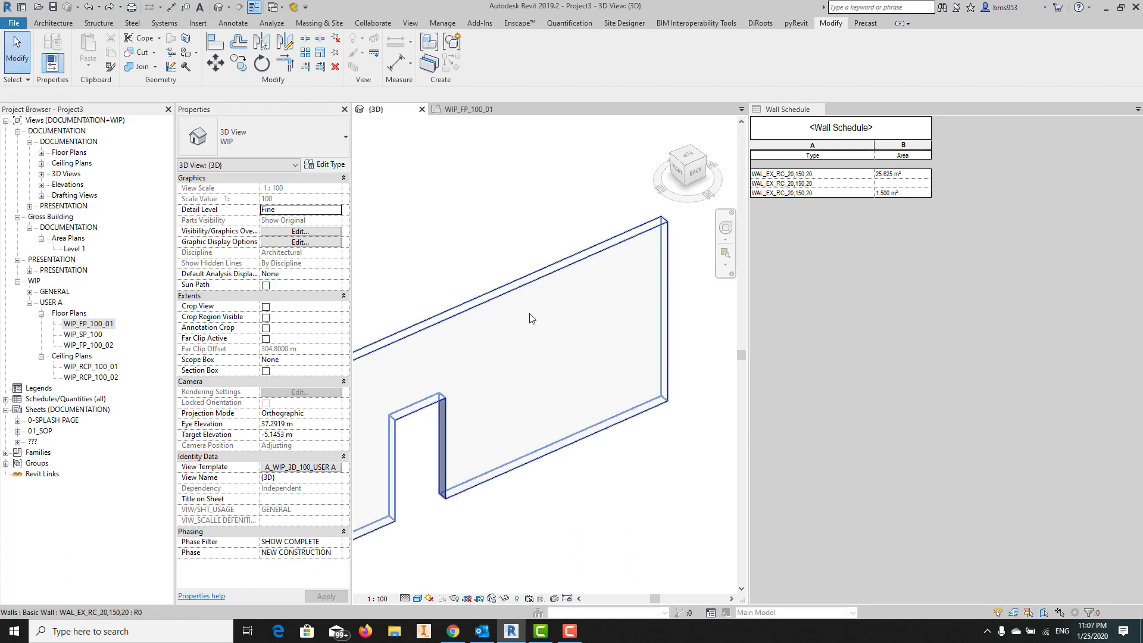
# Cut the host wall with the window infill panel and orbit to check the openings
pyautogui.click(143, 53)
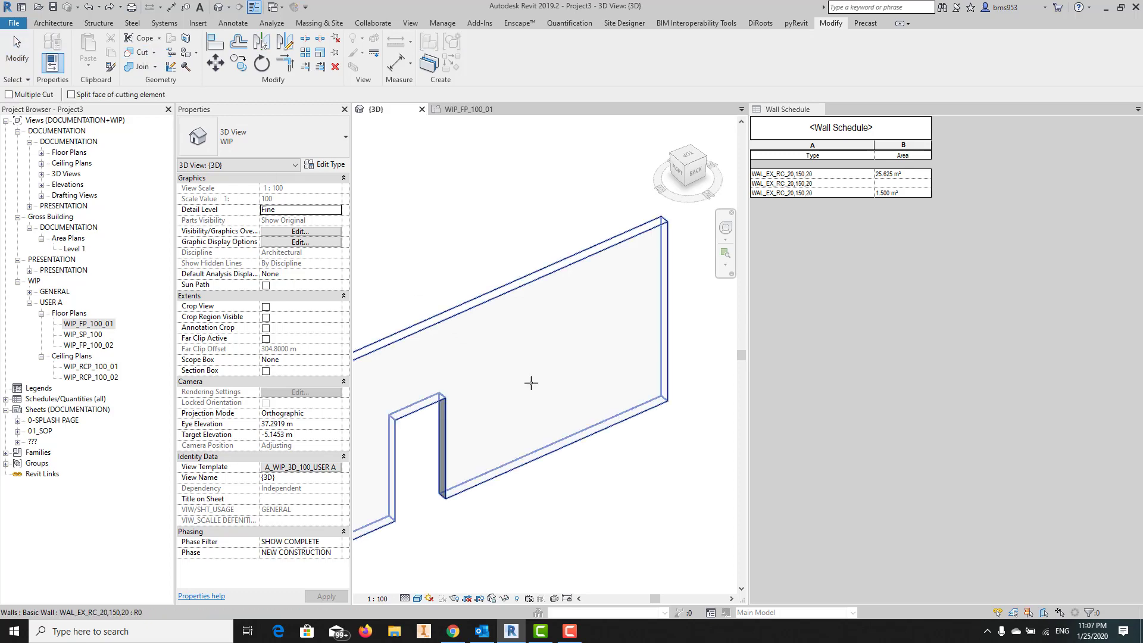
pyautogui.click(549, 365)
pyautogui.click(525, 327)
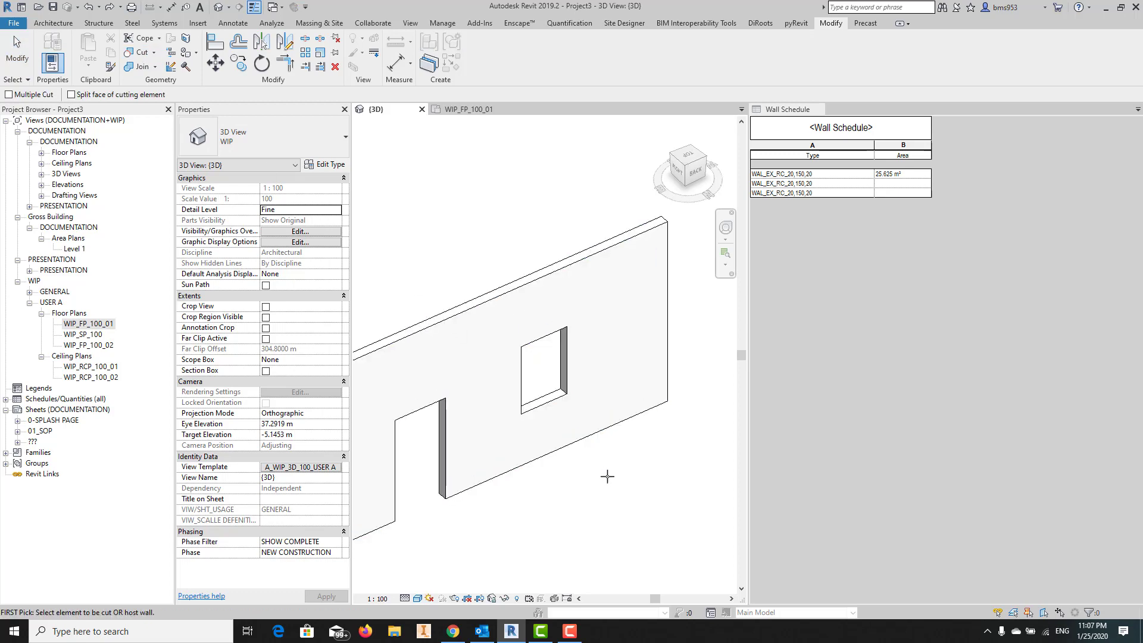
pyautogui.moveTo(567, 467)
pyautogui.keyDown('shift'); pyautogui.mouseDown(button='middle')
pyautogui.moveTo(572, 483)
pyautogui.moveTo(610, 462)
pyautogui.mouseUp(button='middle'); pyautogui.keyUp('shift')
pyautogui.press('Escape')
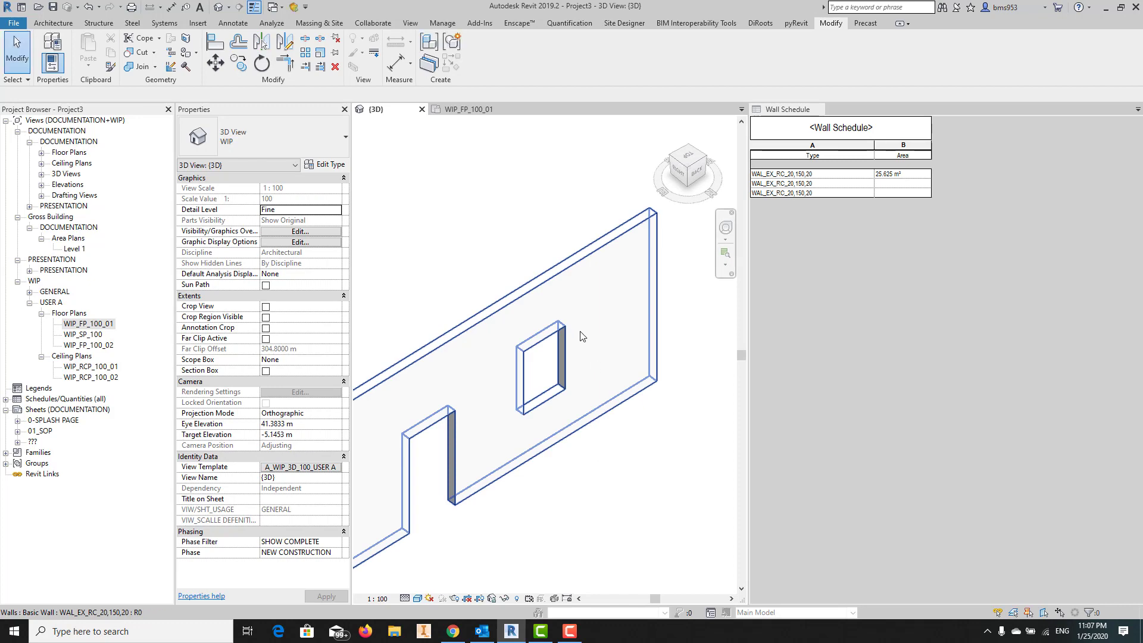
pyautogui.scroll(-2, 582, 337)
pyautogui.scroll(2, 583, 438)
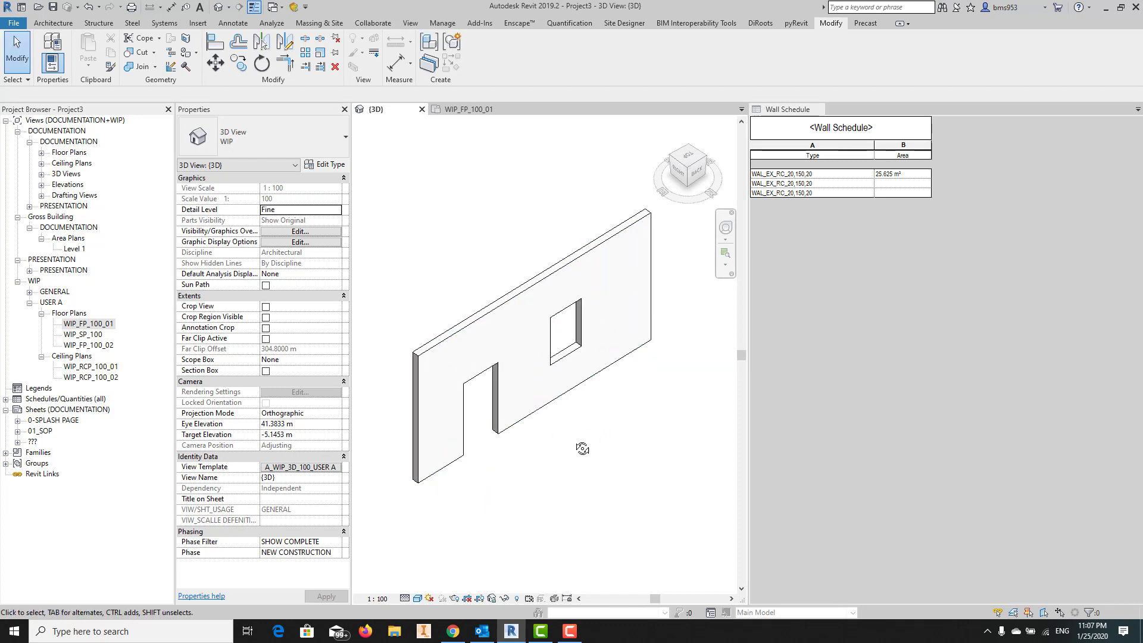
pyautogui.keyDown('shift'); pyautogui.moveTo(572, 444); pyautogui.dragTo(574, 470, button='middle'); pyautogui.keyUp('shift')
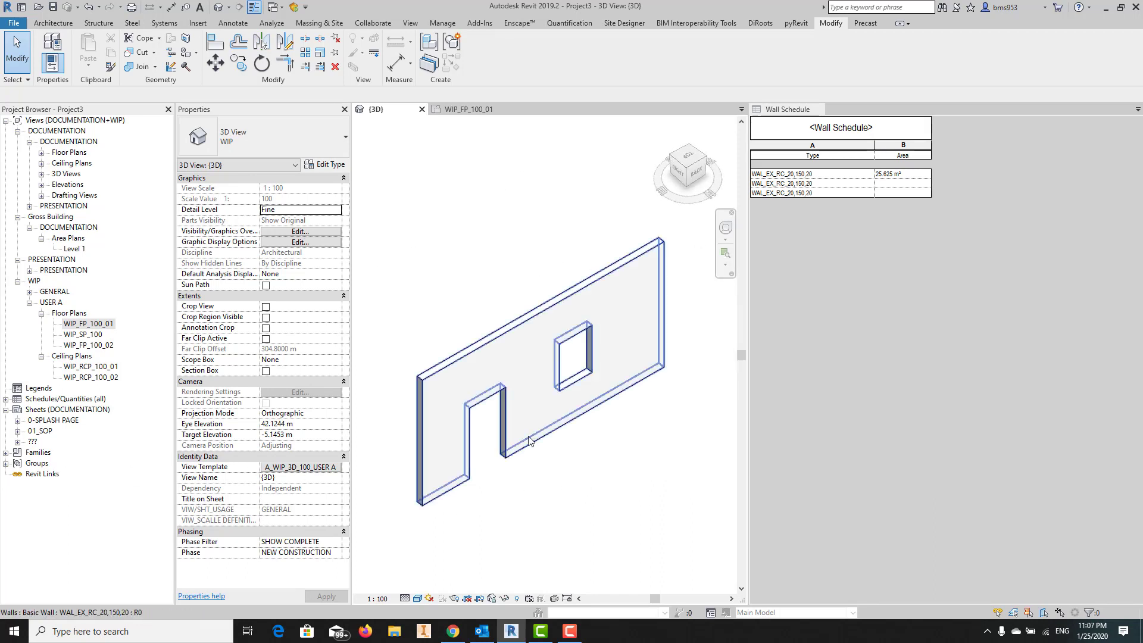